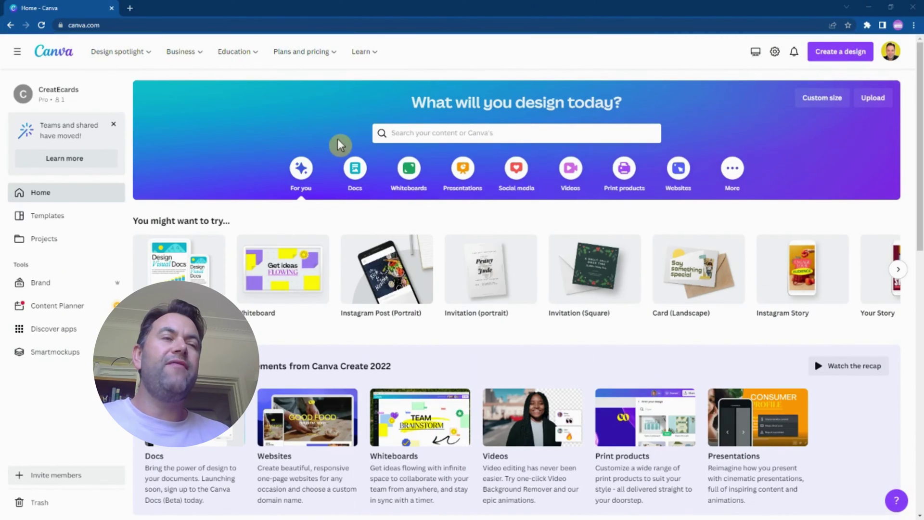
Step: Search 'christmas instagram', filter to Instagram Post (Portrait), and open the red Merry Christmas template
left_click(426, 131)
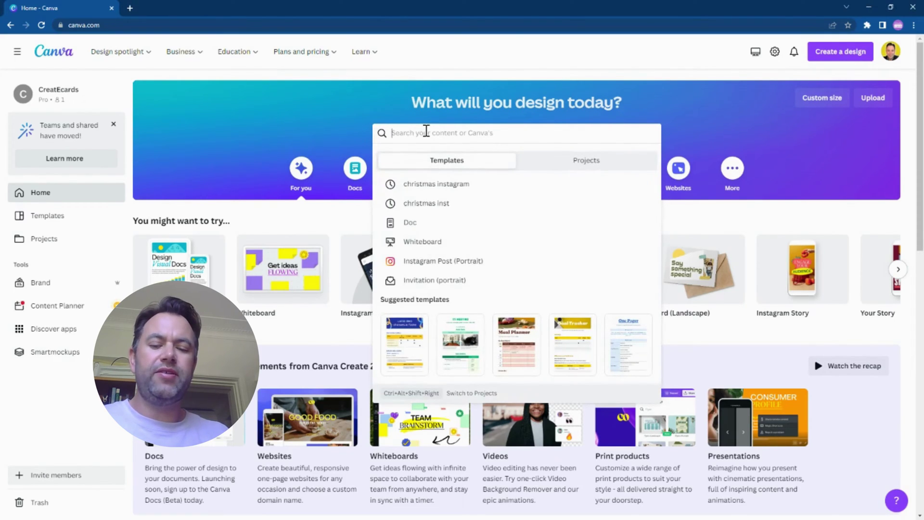
type("christa")
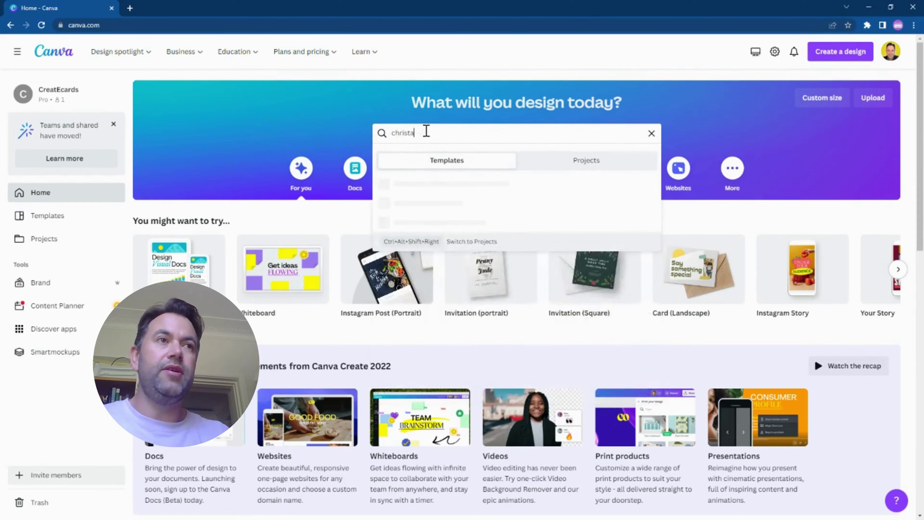
key("BackSpace")
type("mas")
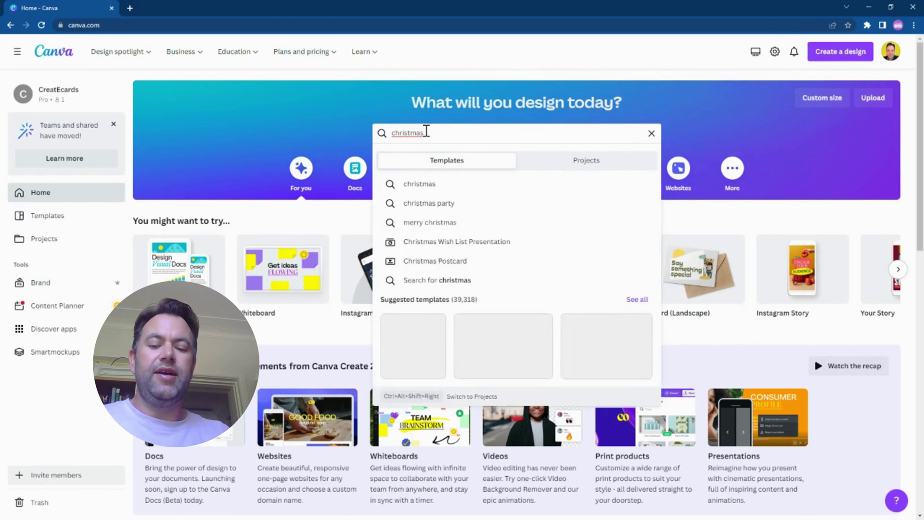
type(" insta")
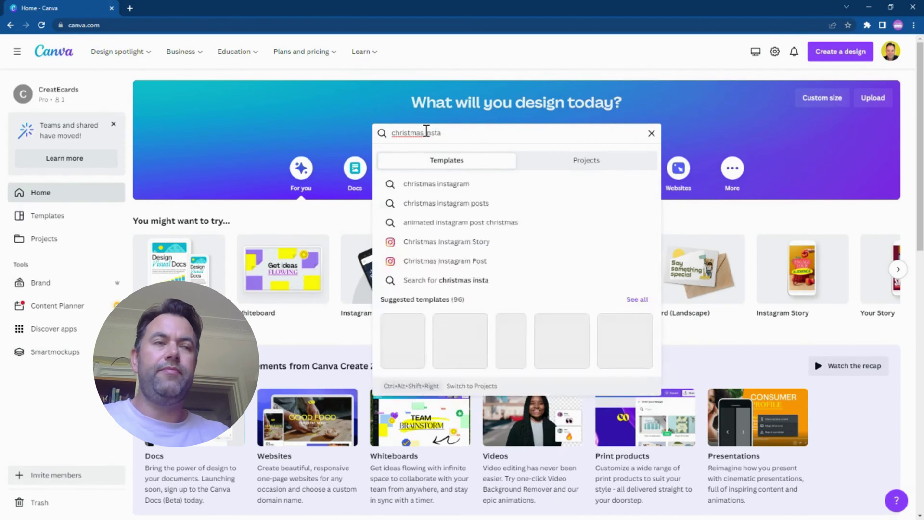
type("gram")
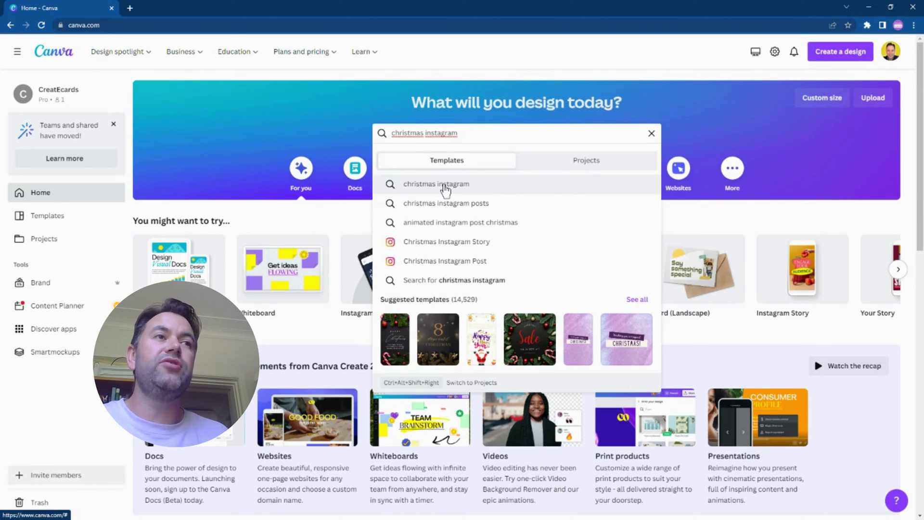
left_click(442, 185)
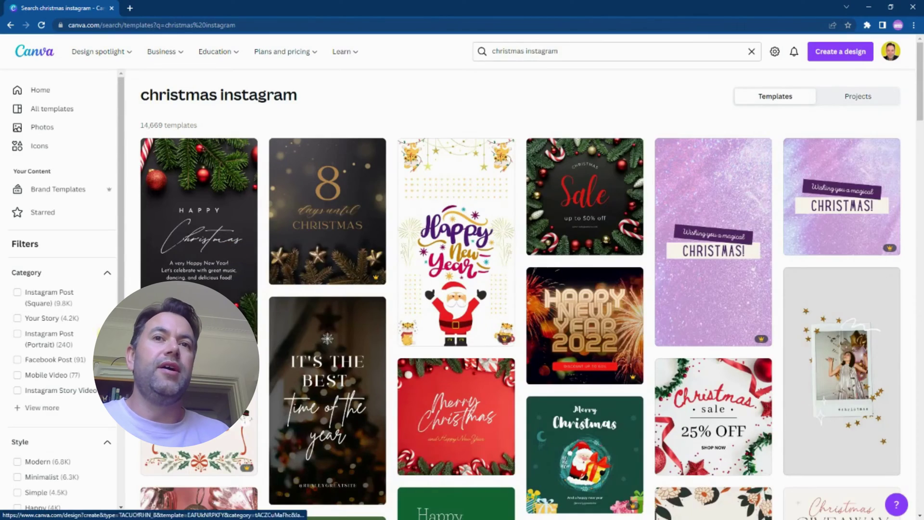
left_click(27, 336)
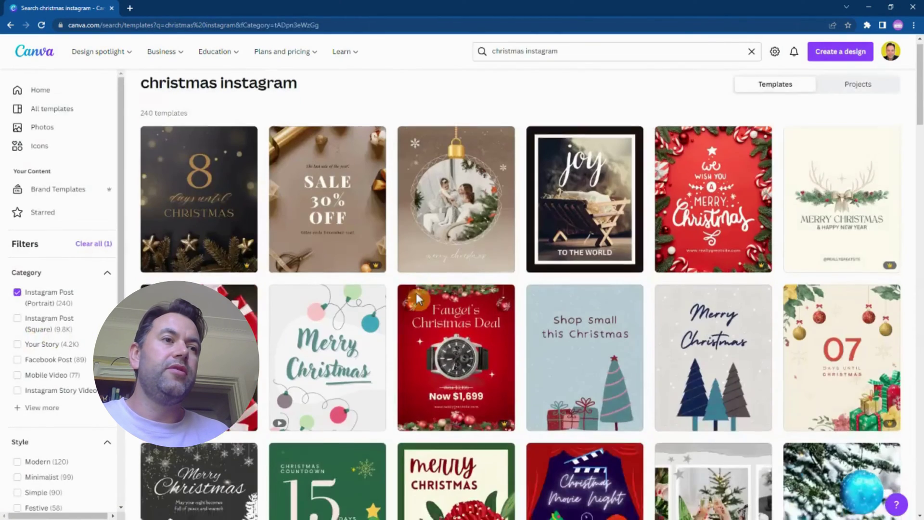
scroll(417, 299, "down", 4)
scroll(417, 298, "down", 13)
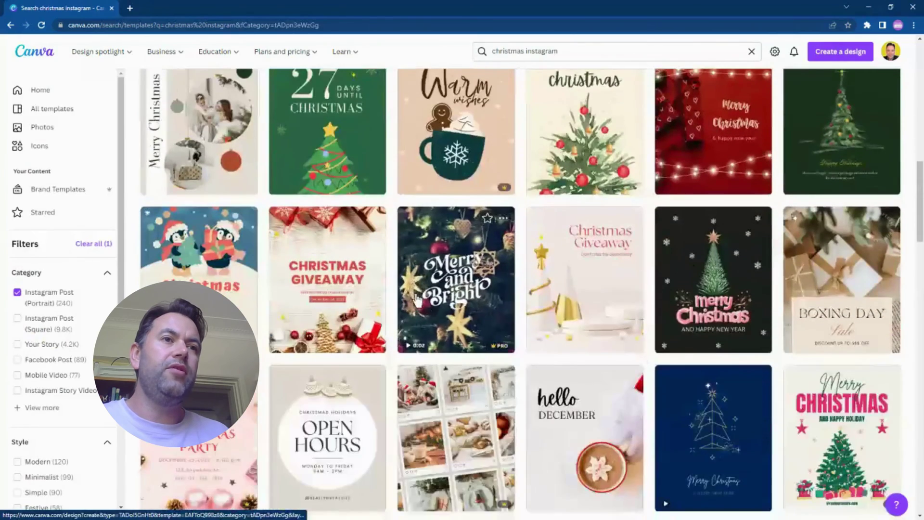
scroll(417, 298, "down", 3)
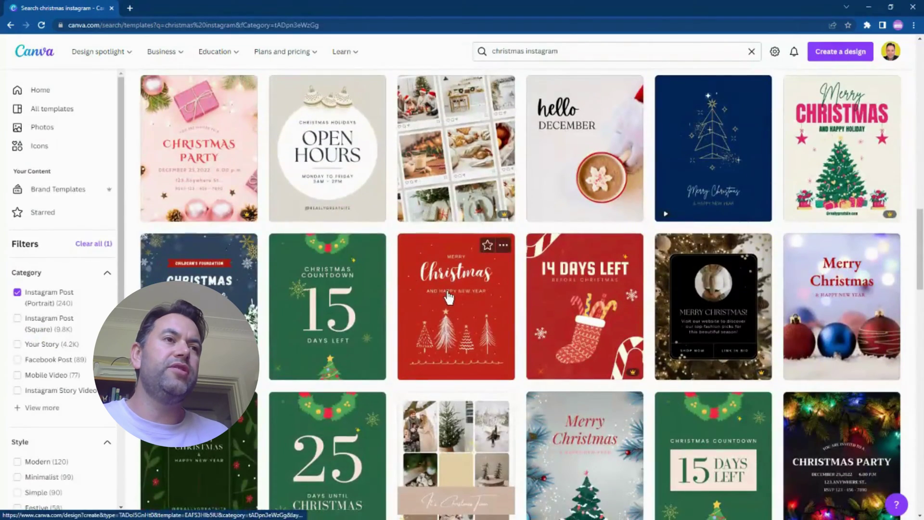
left_click(437, 293)
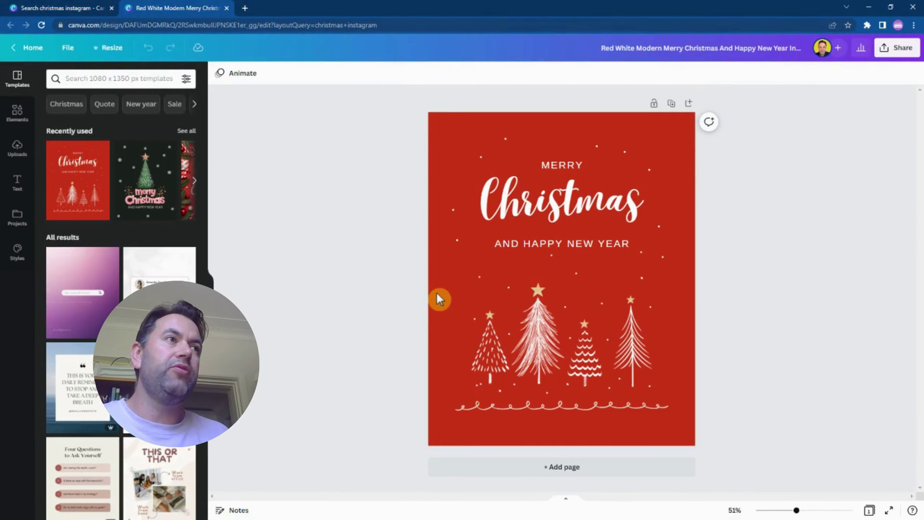
Step: Duplicate the card as page 2 and delete its Christmas, AND HAPPY NEW YEAR and trees elements
left_click(671, 104)
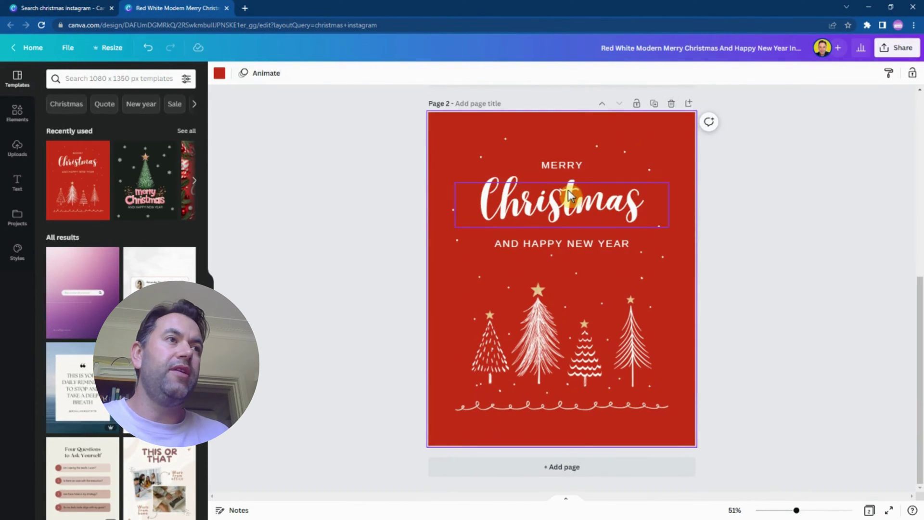
left_click(569, 195)
key("Delete")
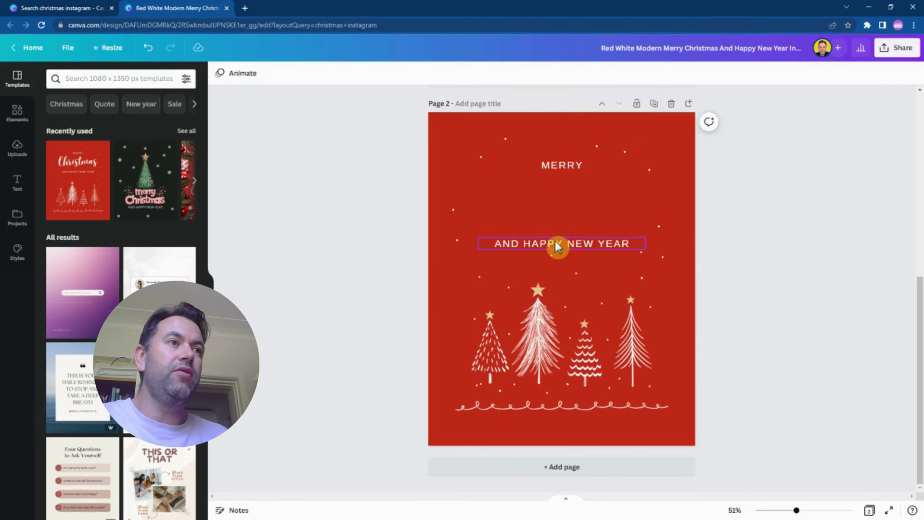
left_click(556, 241)
key("Delete")
left_click(540, 322)
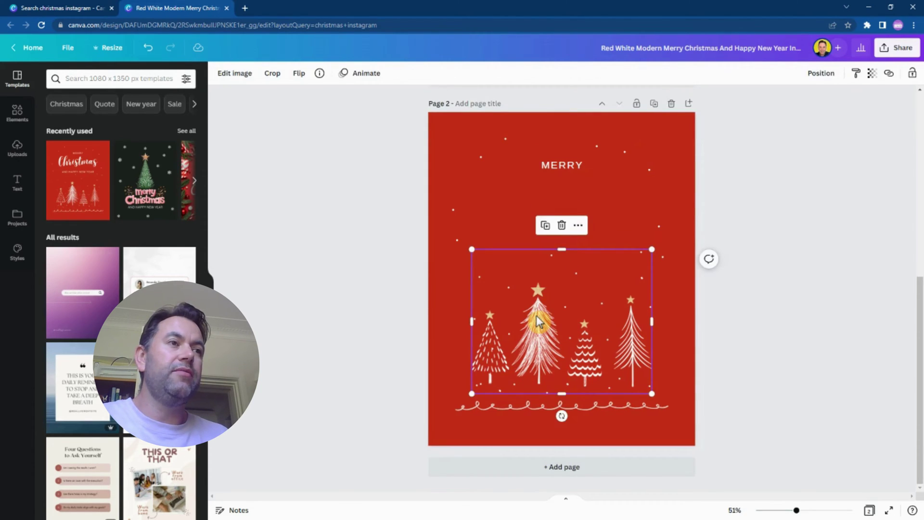
key("Delete")
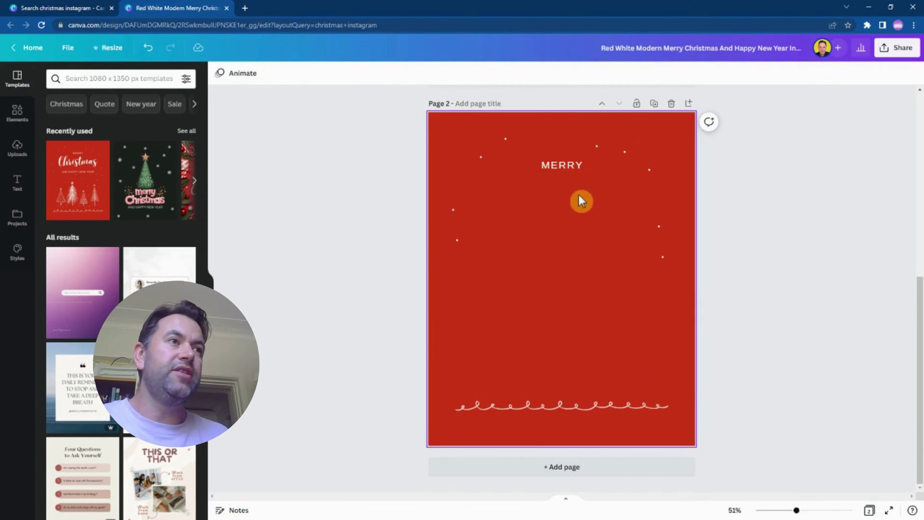
Step: Paste the Christmas letter over MERRY on page 2 and widen its text box so lines reflow
double_click(562, 166)
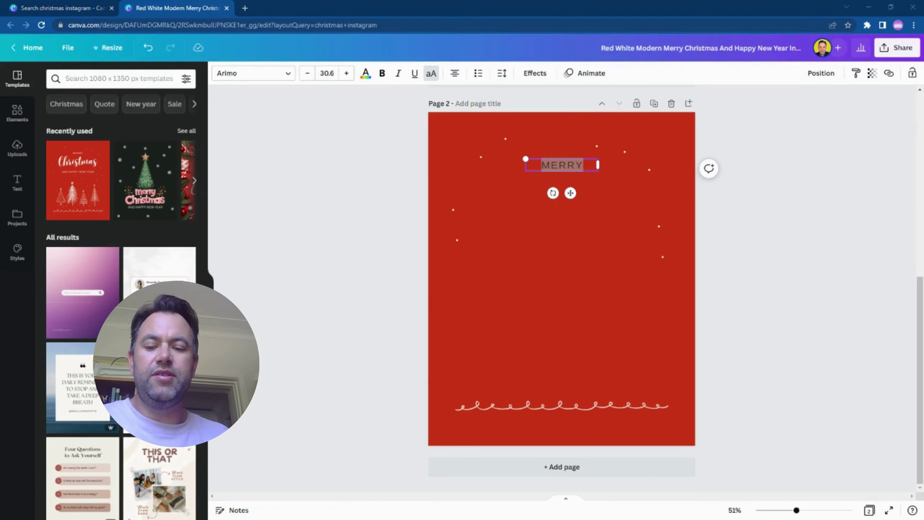
left_click(528, 176)
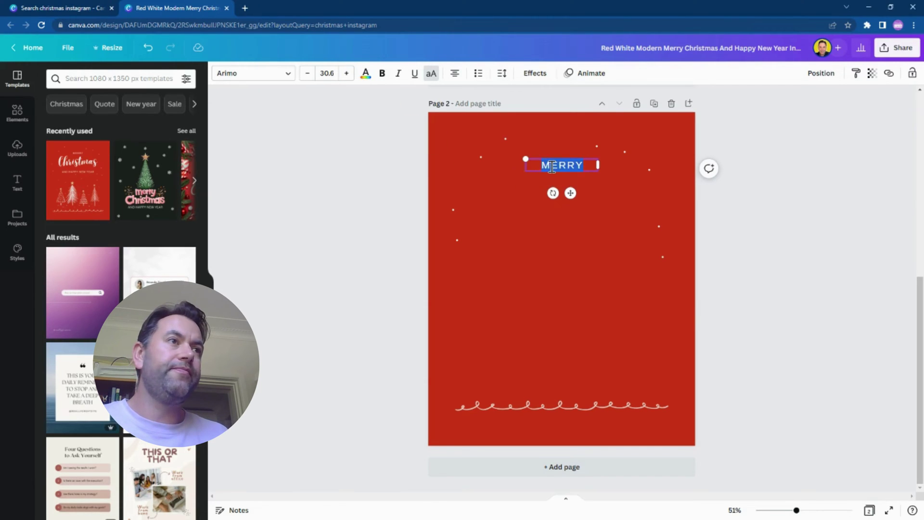
key("ctrl+v")
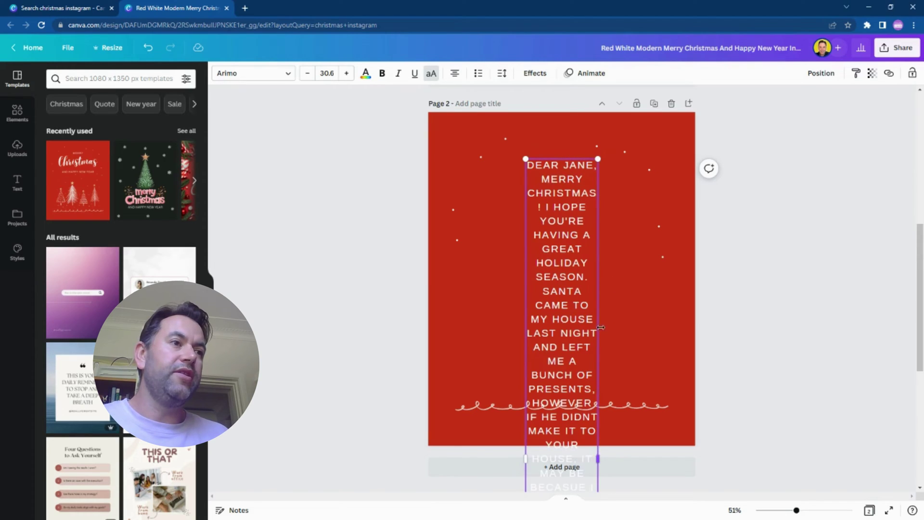
left_click_drag(597, 456, 663, 452)
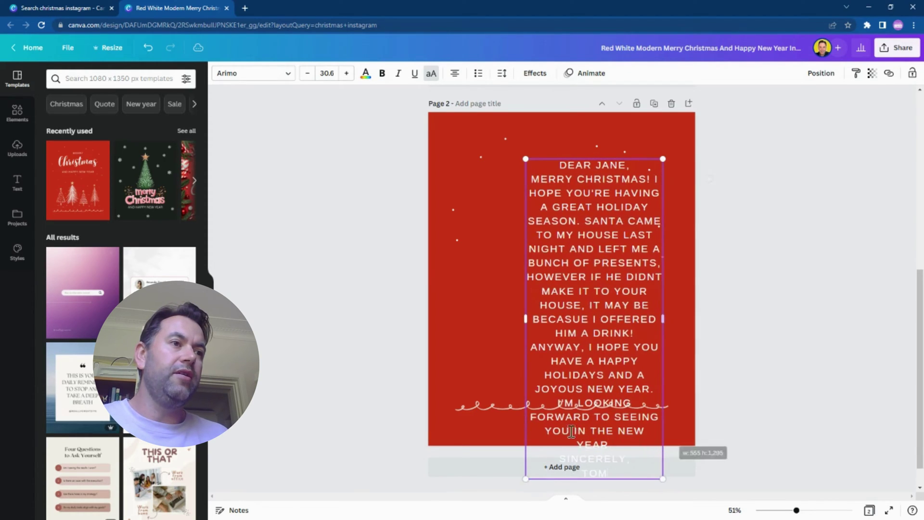
left_click(750, 291)
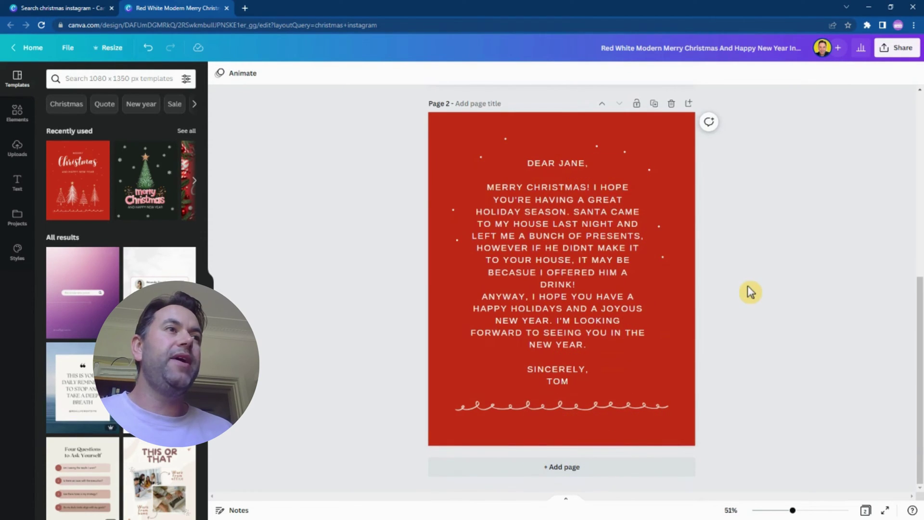
scroll(750, 292, "up", 5)
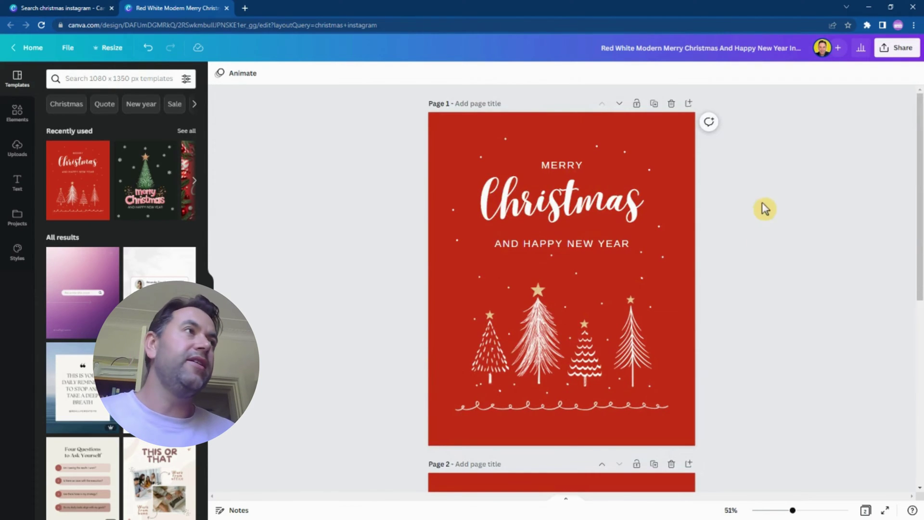
Step: Publish all pages of the design to the CreatEcards app through Share and save it
left_click(891, 54)
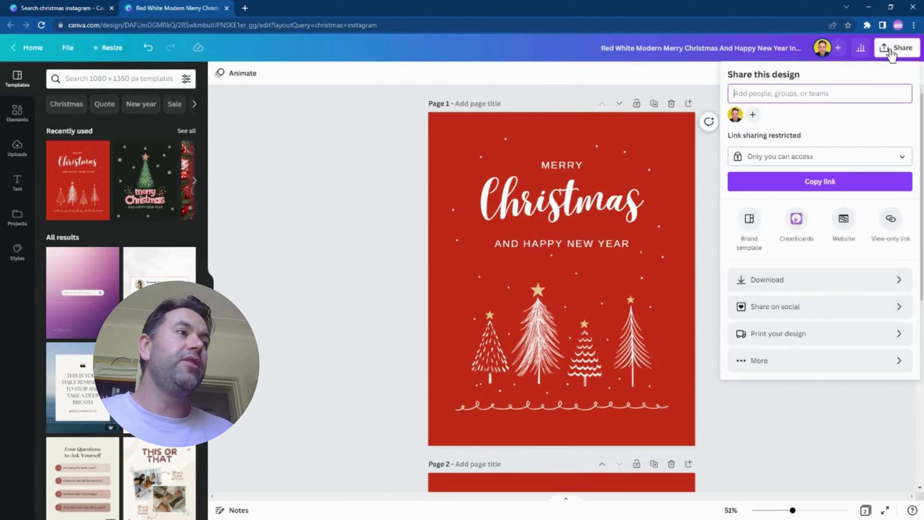
left_click(762, 362)
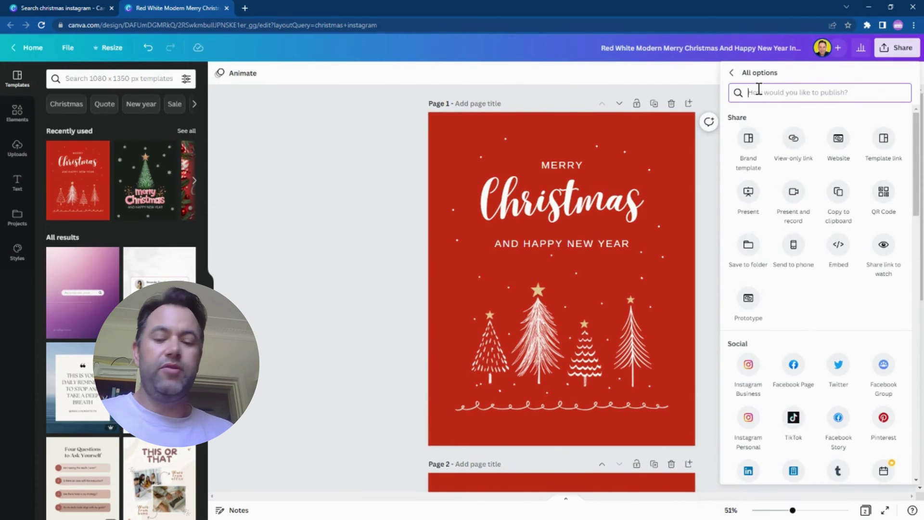
type("create")
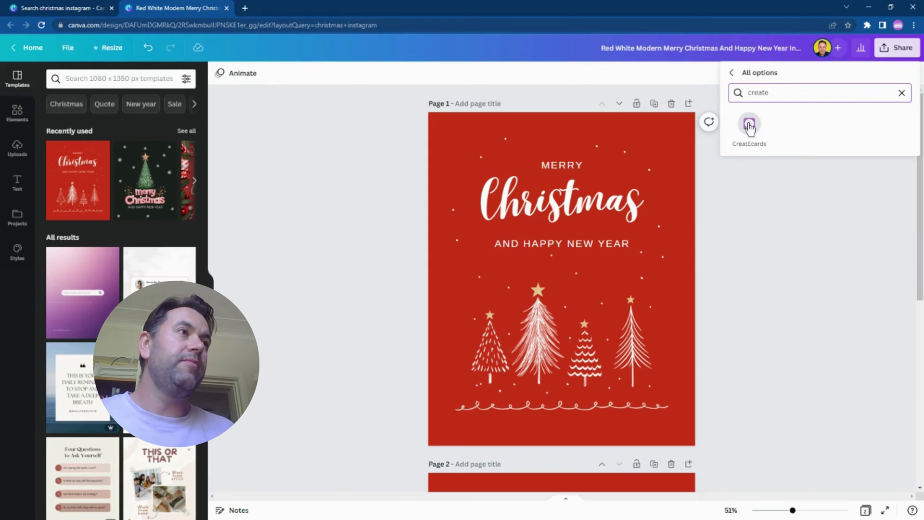
left_click(750, 126)
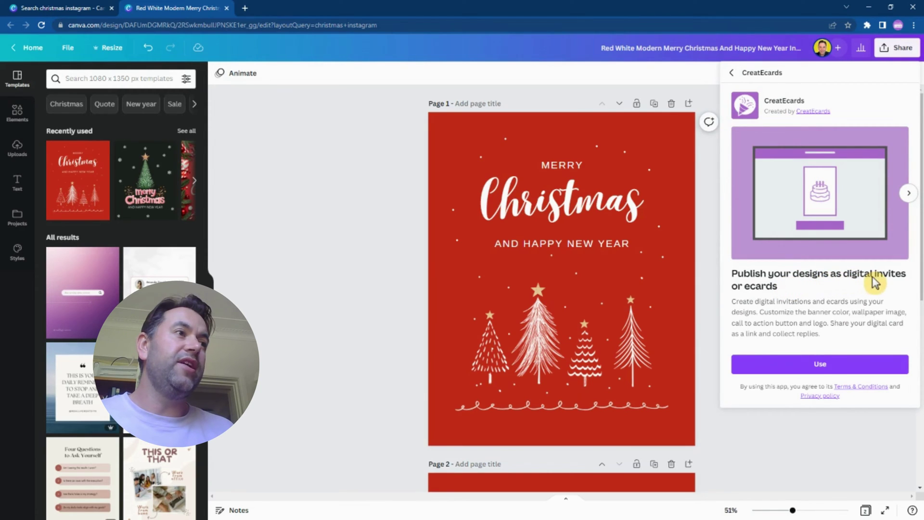
left_click(840, 368)
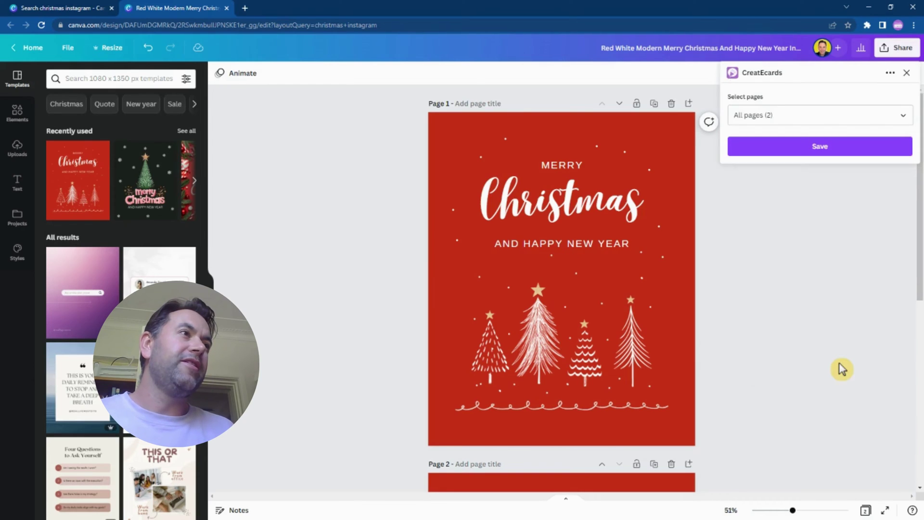
left_click(903, 116)
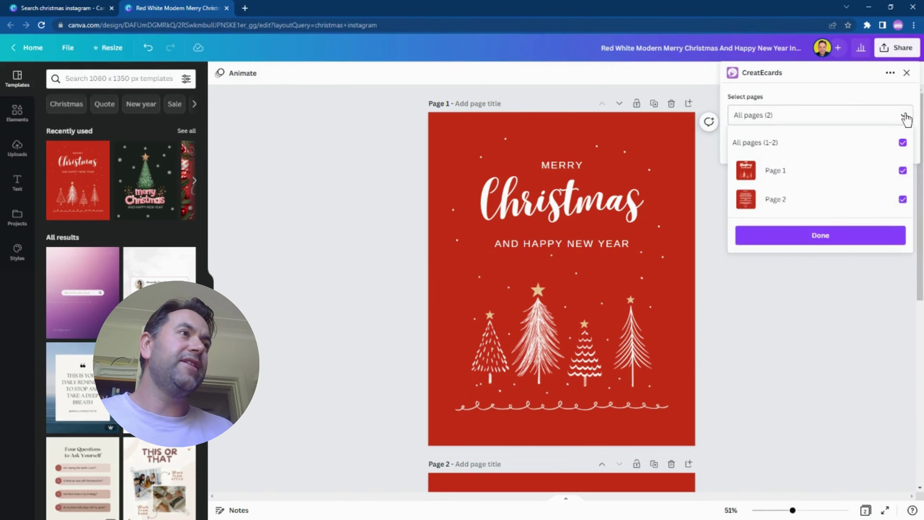
left_click(834, 244)
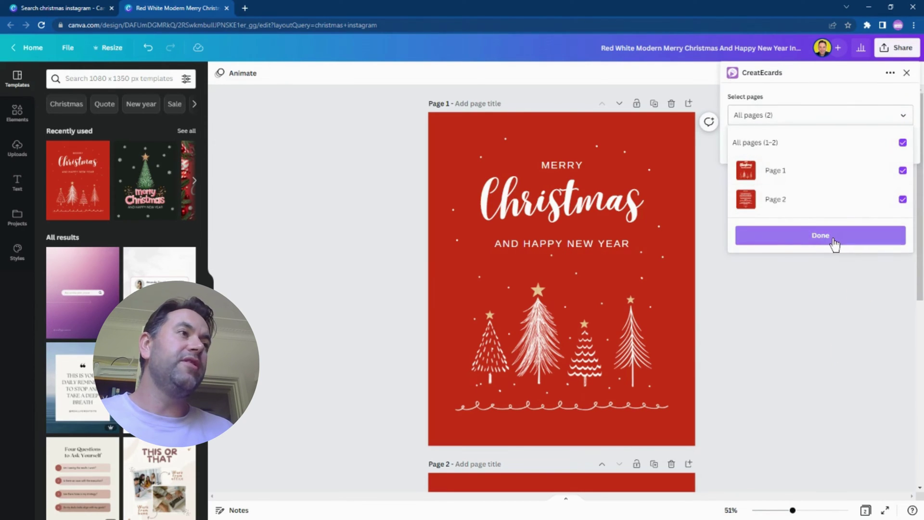
left_click(835, 245)
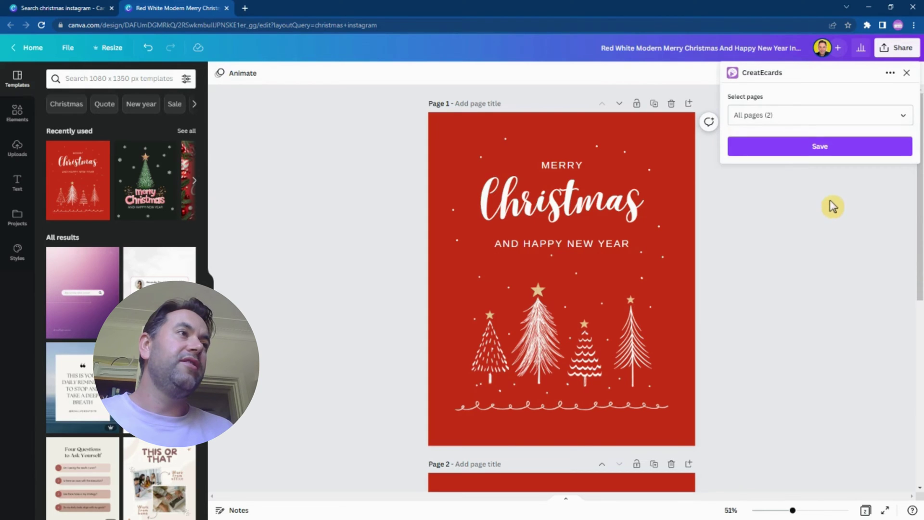
left_click(817, 148)
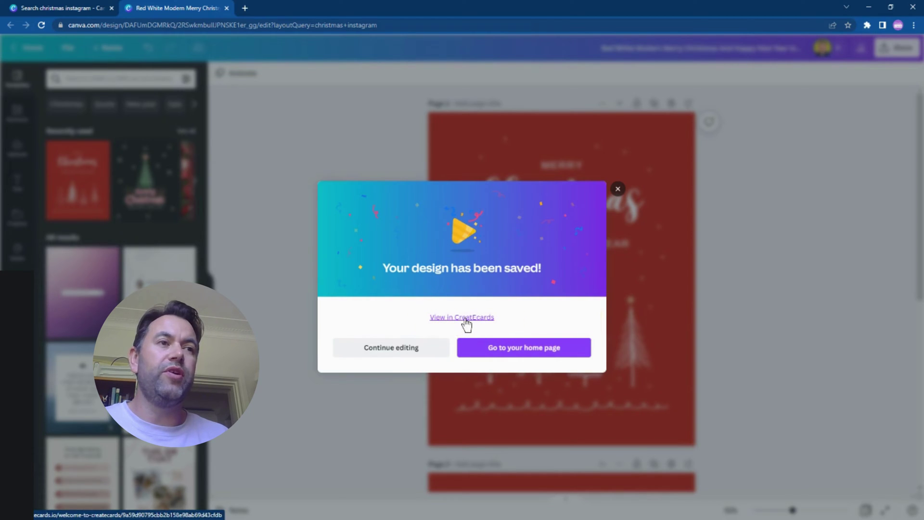
Step: View the saved design in CreatEcards and flip the eCard preview to the letter side
left_click(465, 318)
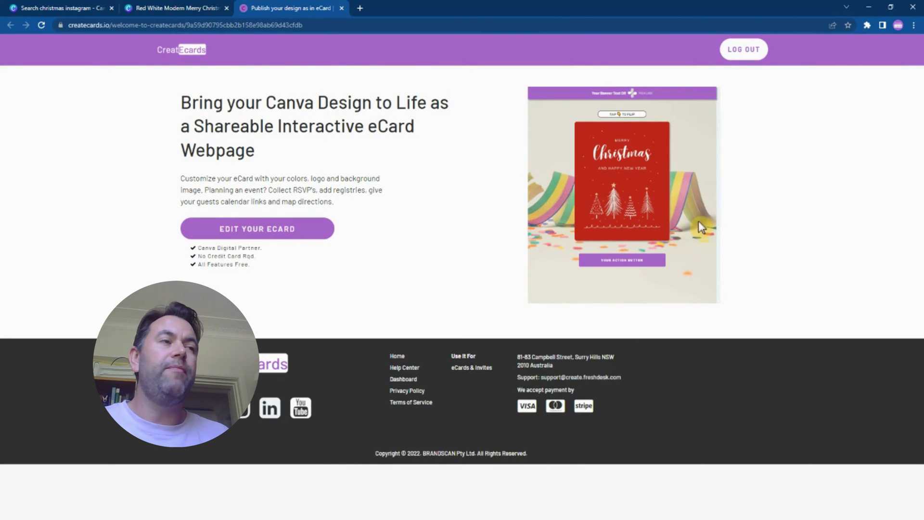
left_click(659, 196)
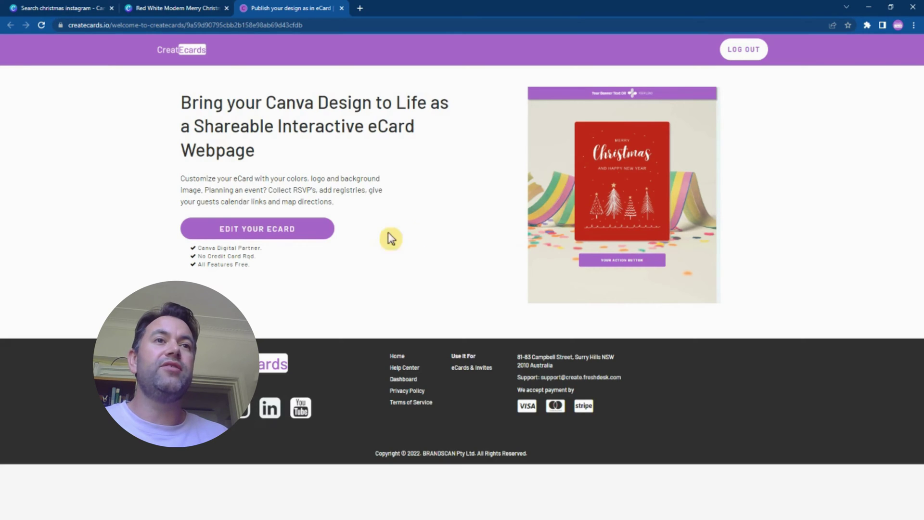
Step: Rename the eCard to 'Merry Christmas Jane' and save the design
left_click(321, 237)
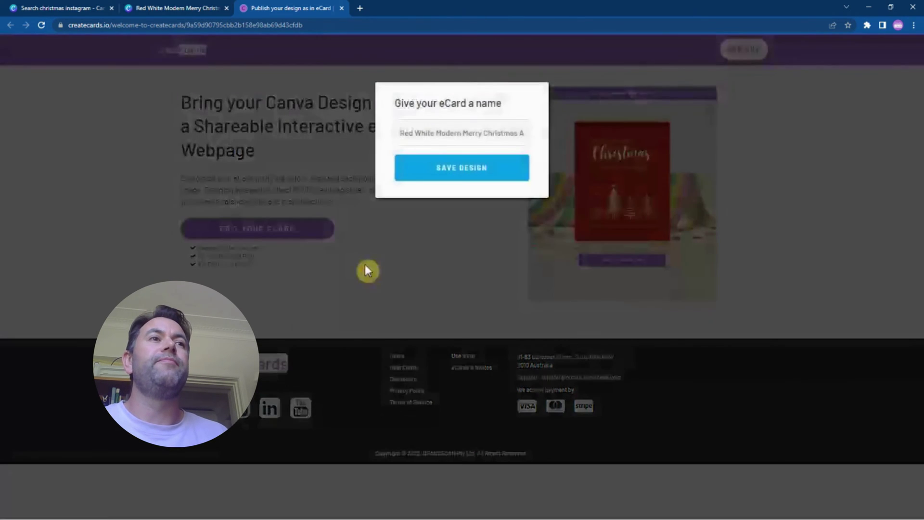
key("ctrl+a")
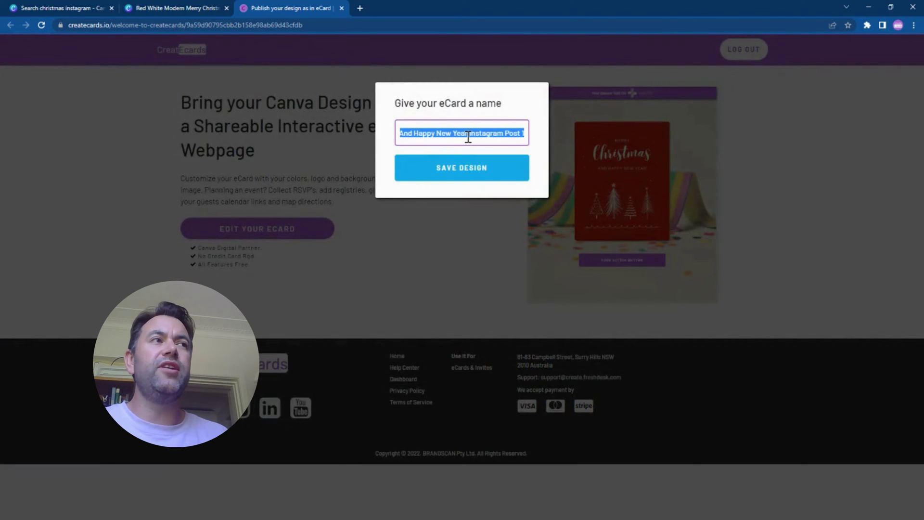
type("Ma")
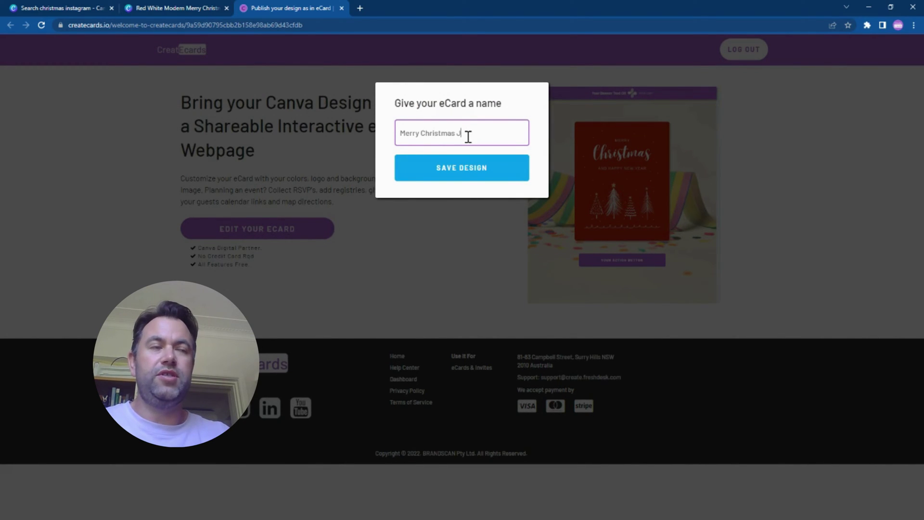
left_click(473, 172)
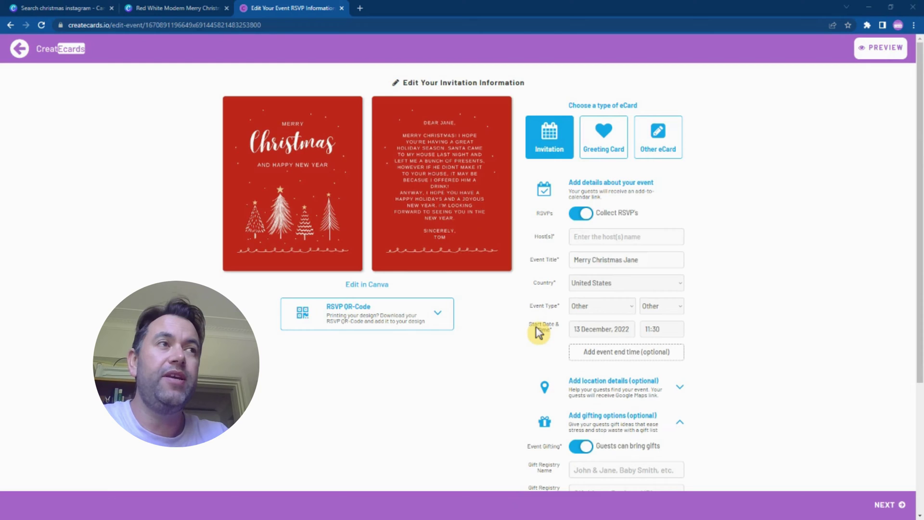
Step: Set the eCard type to Greeting Card and check the design in Canva before closing it
left_click(595, 141)
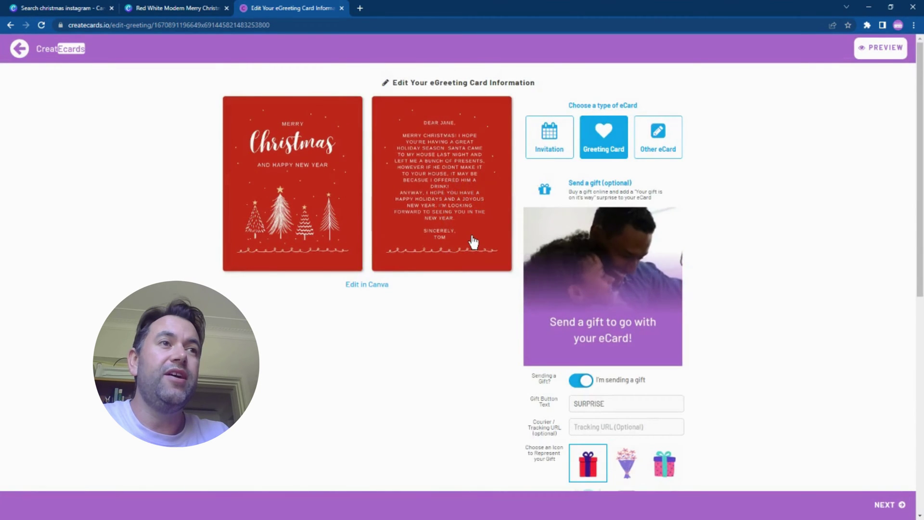
left_click(376, 285)
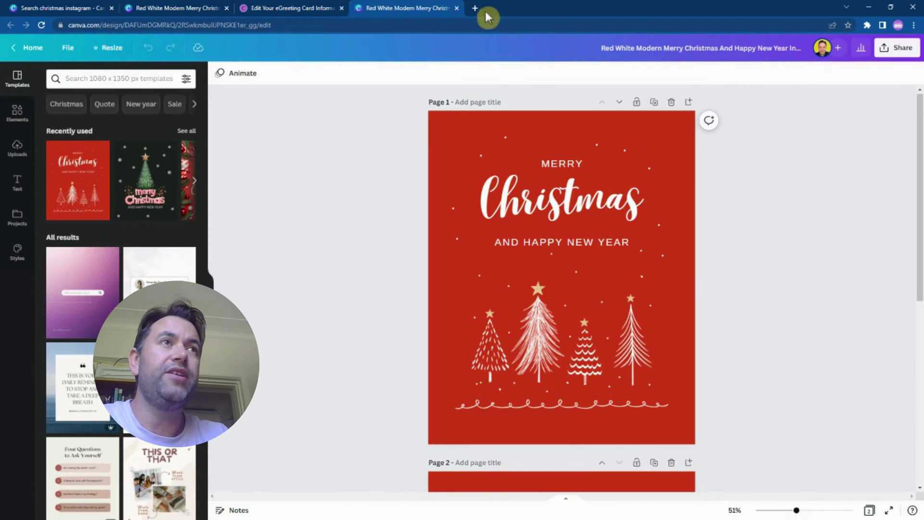
left_click(456, 8)
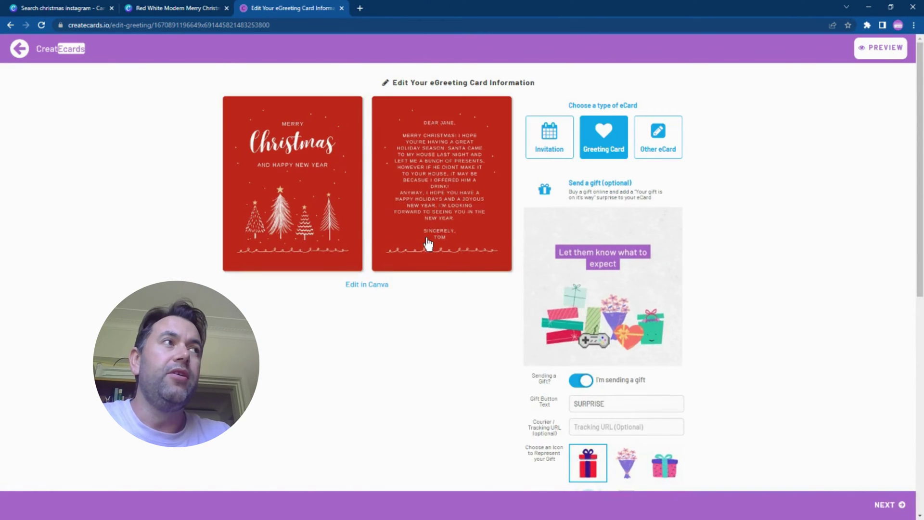
Step: Open the eCard webpage preview in a new tab and dock it as a window on the right half
left_click(873, 53)
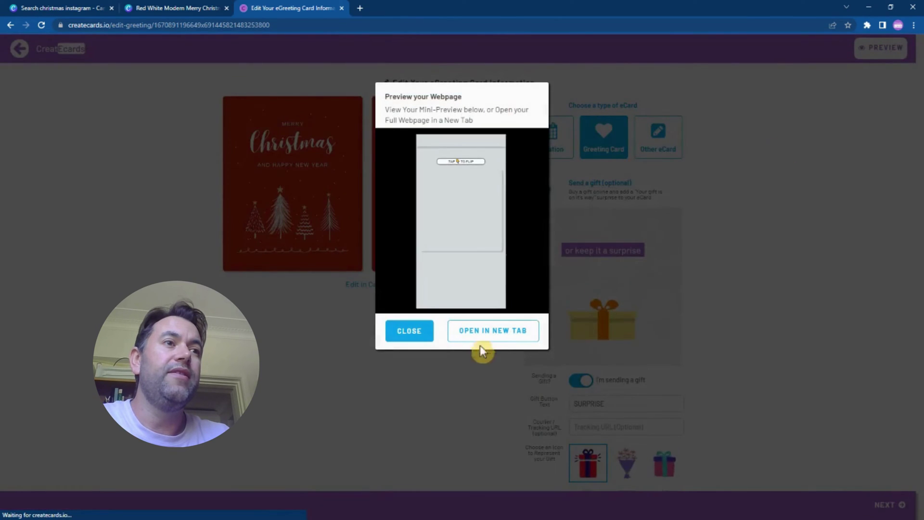
left_click(488, 332)
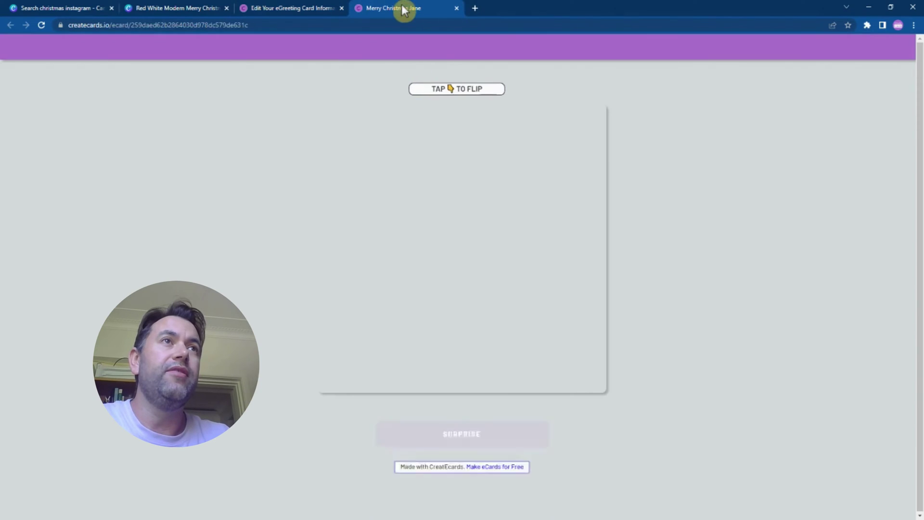
left_click_drag(402, 5, 486, 56)
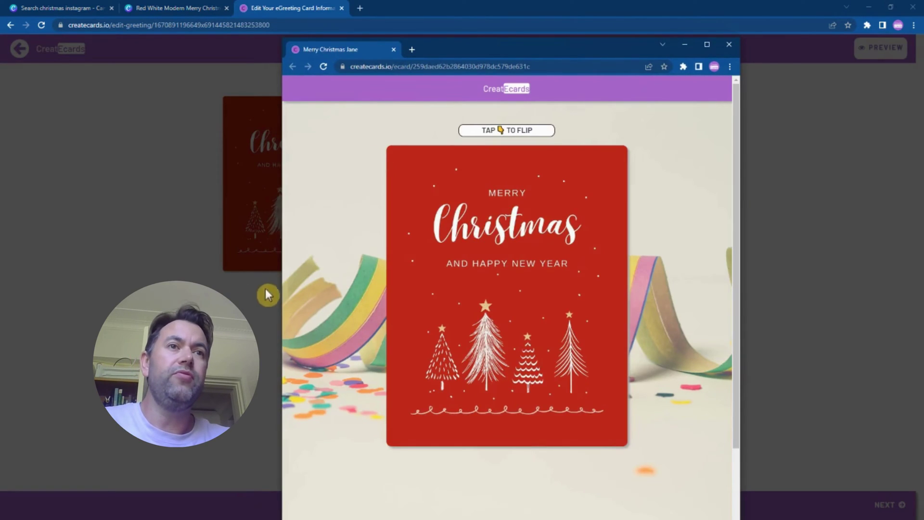
left_click_drag(283, 283, 568, 255)
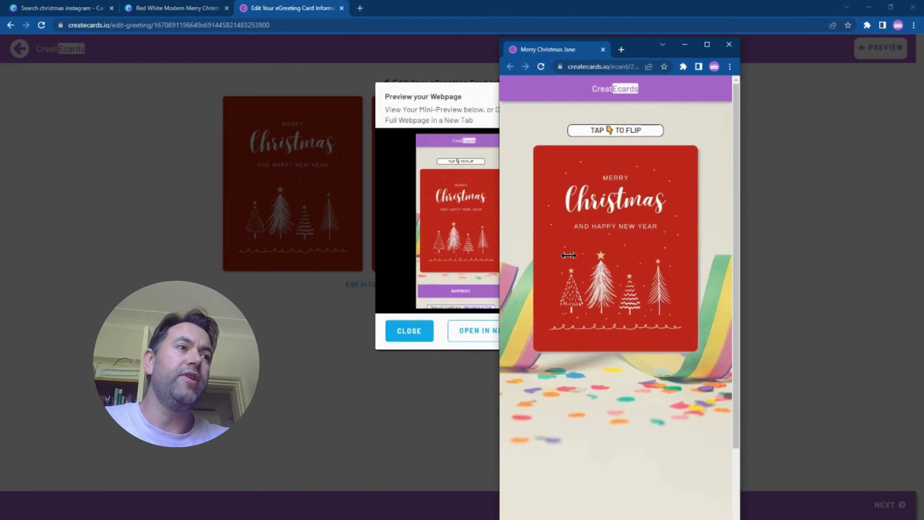
key("super+Right")
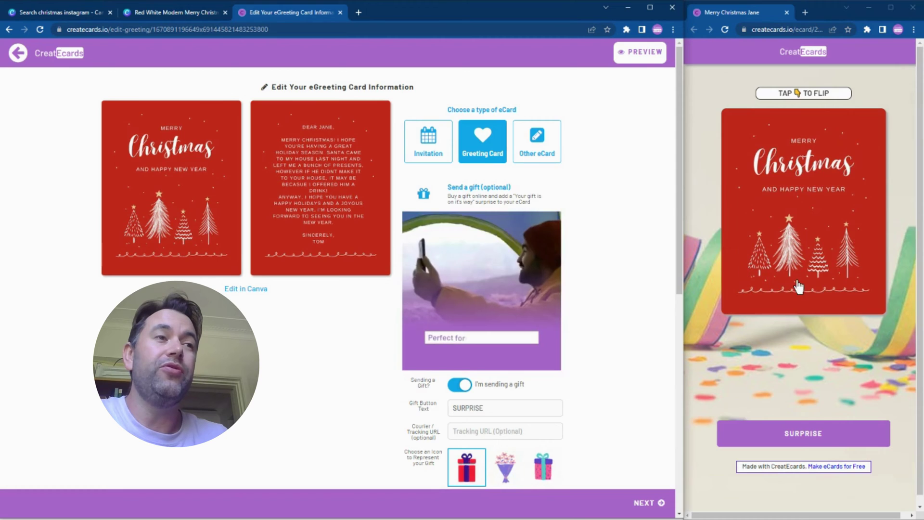
Step: Test the SURPRISE gift reveal on the live eCard page, then dismiss the popup
scroll(602, 340, "down", 2)
scroll(601, 341, "down", 2)
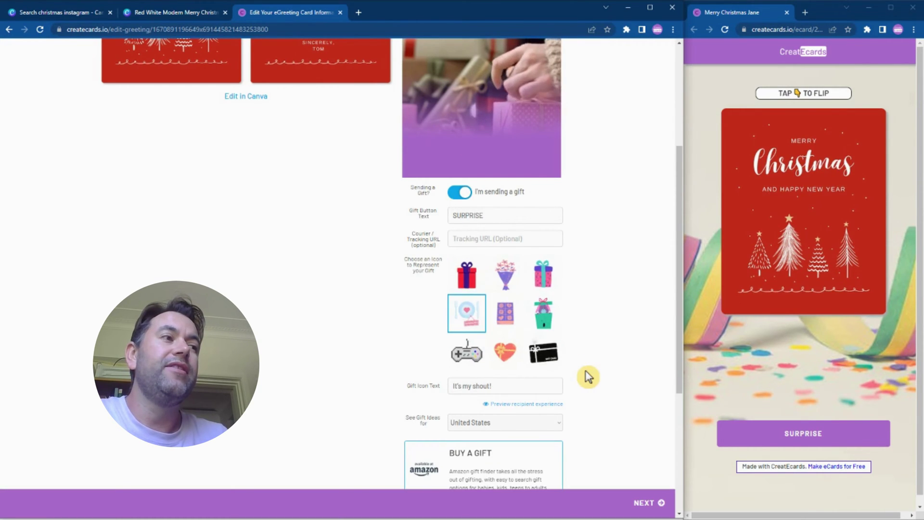
left_click(795, 438)
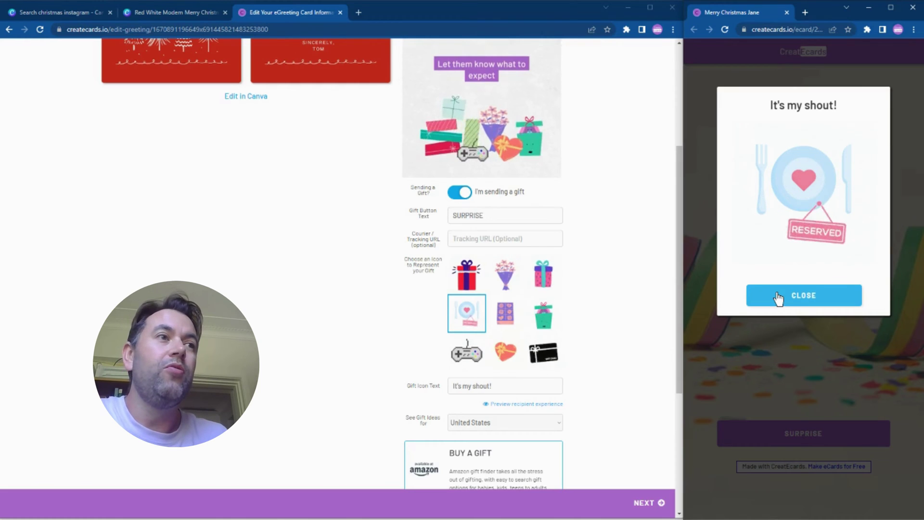
left_click(778, 297)
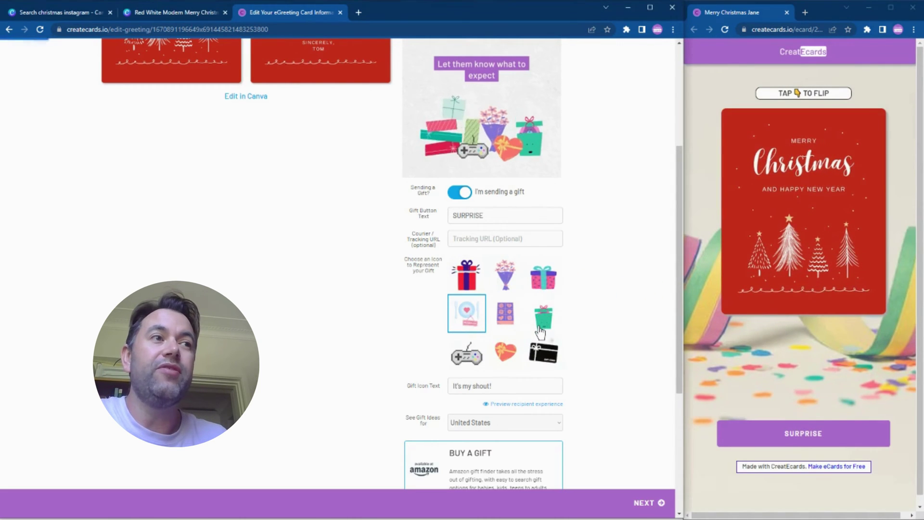
Step: Choose the green gift icon, keeping the message 'A little something is on its way!'
left_click(544, 275)
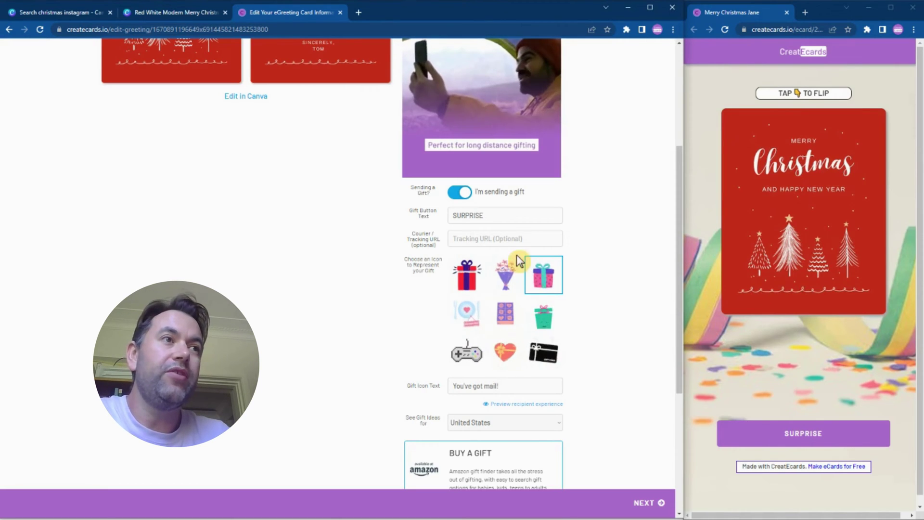
left_click(516, 238)
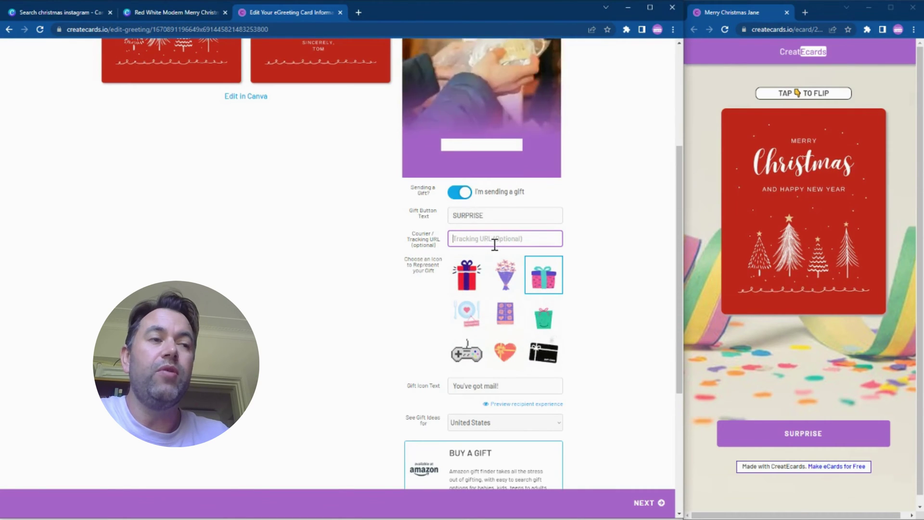
left_click(547, 384)
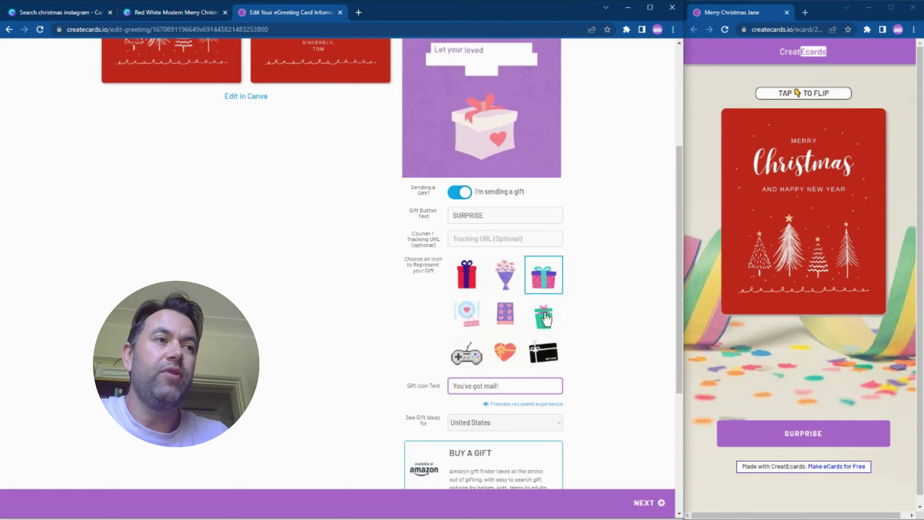
left_click(544, 315)
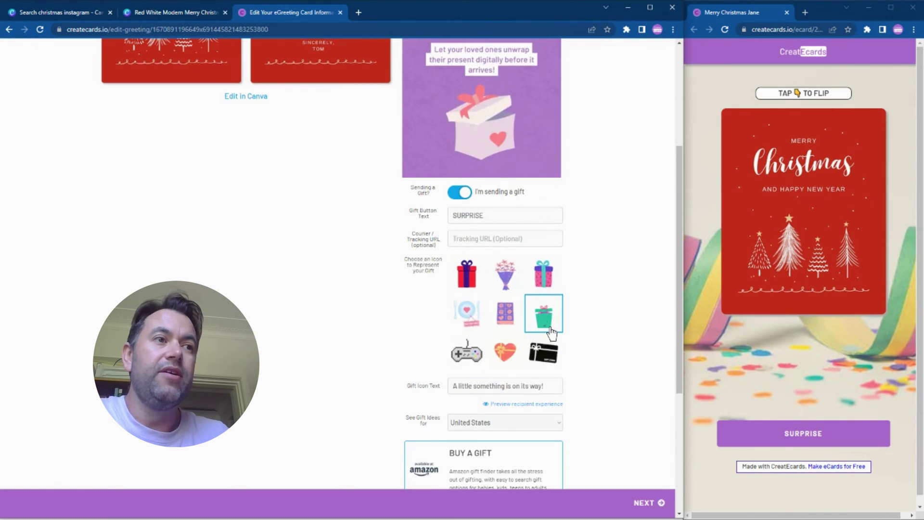
left_click(449, 401)
left_click(453, 388)
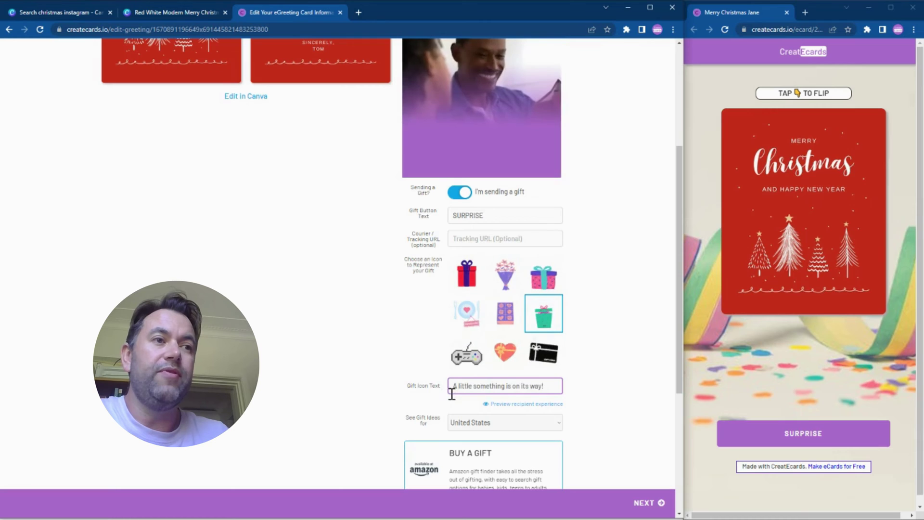
triple_click(502, 388)
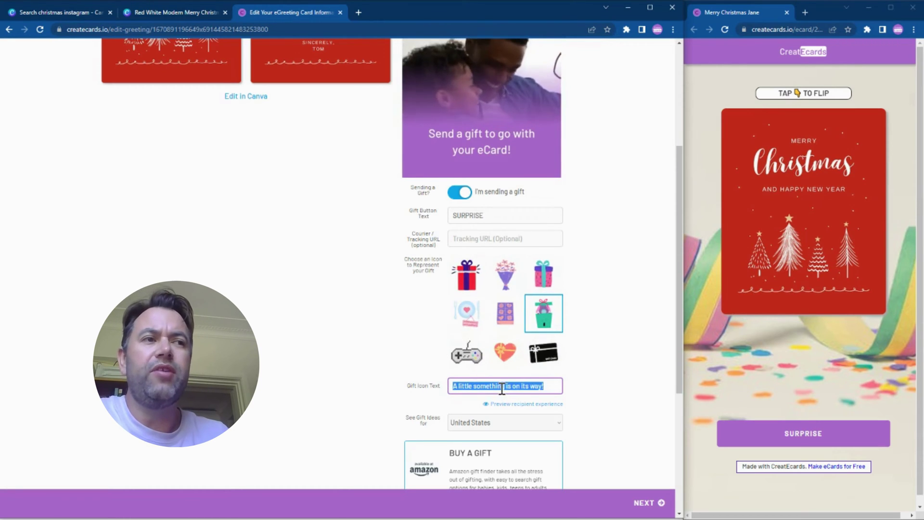
left_click(587, 373)
Step: Scroll past the gift shopping options and continue to the eCard webpage editor with NEXT
scroll(588, 373, "down", 5)
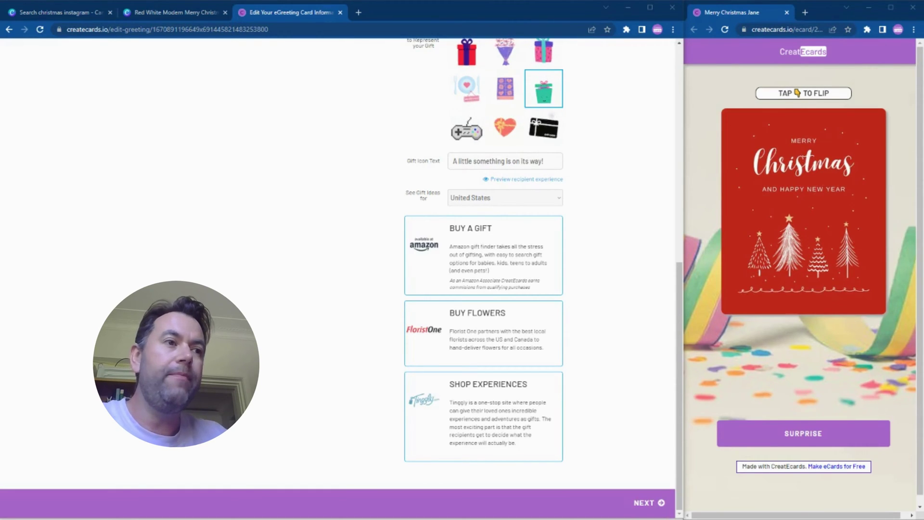
left_click(635, 503)
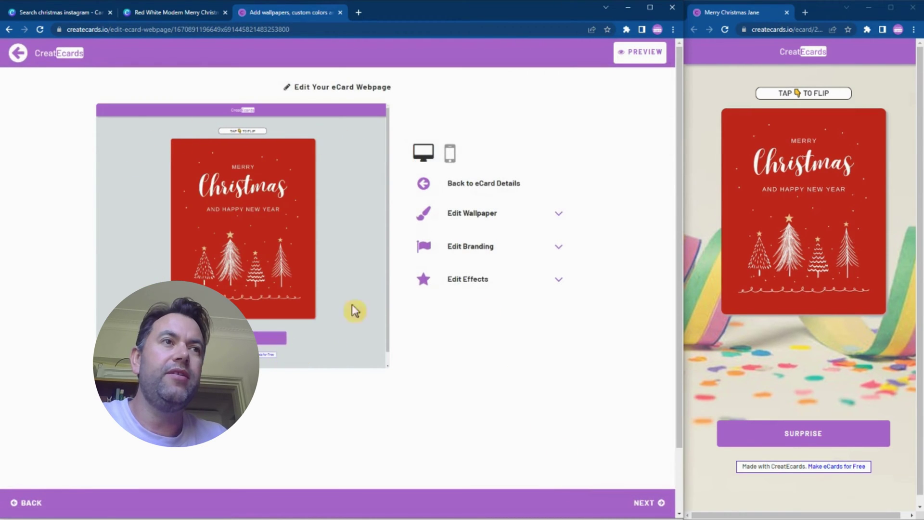
Step: Search the wallpaper stock photos for 'christmas'
left_click(488, 217)
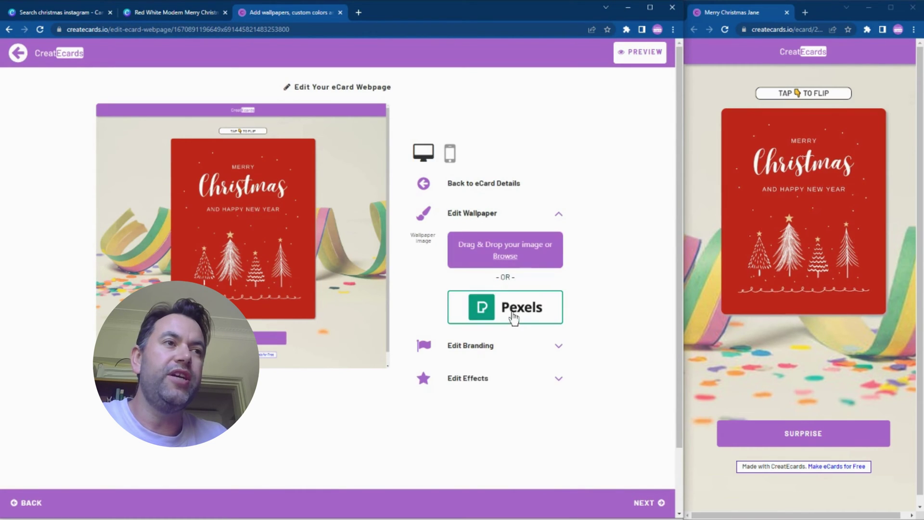
left_click(506, 309)
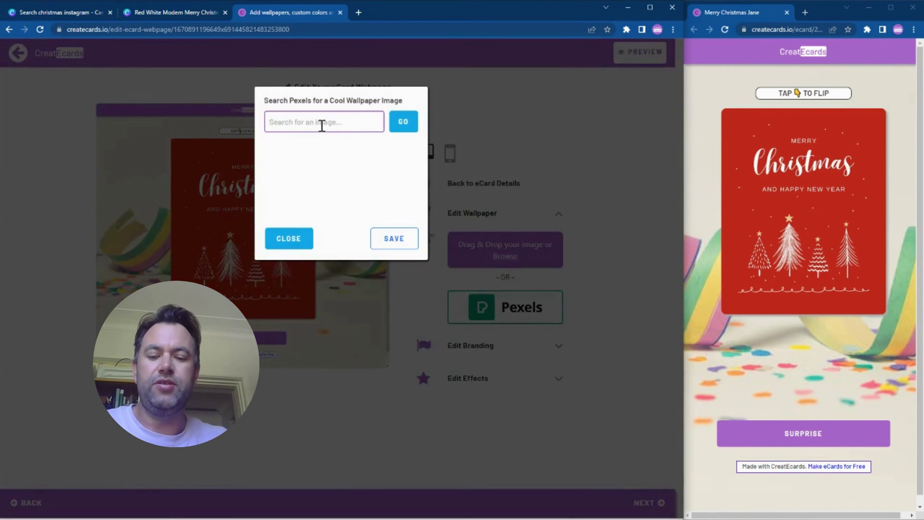
type("christmas")
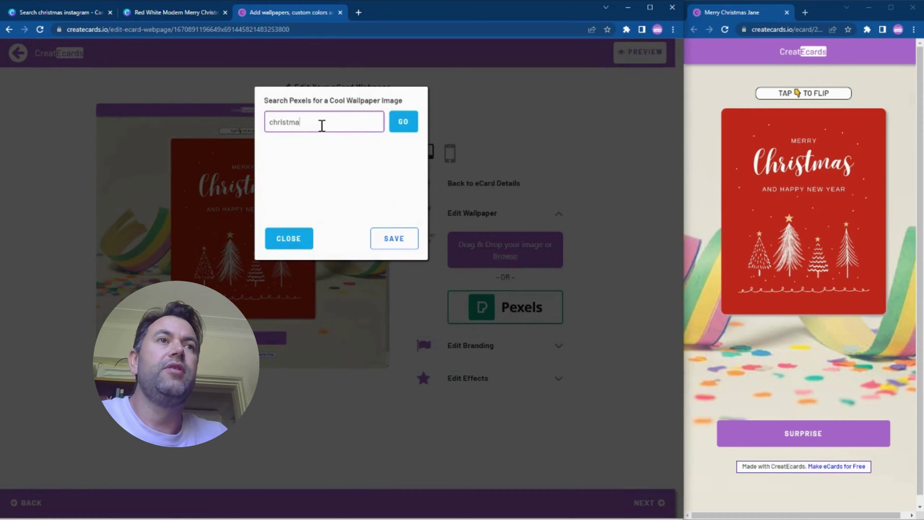
left_click(400, 120)
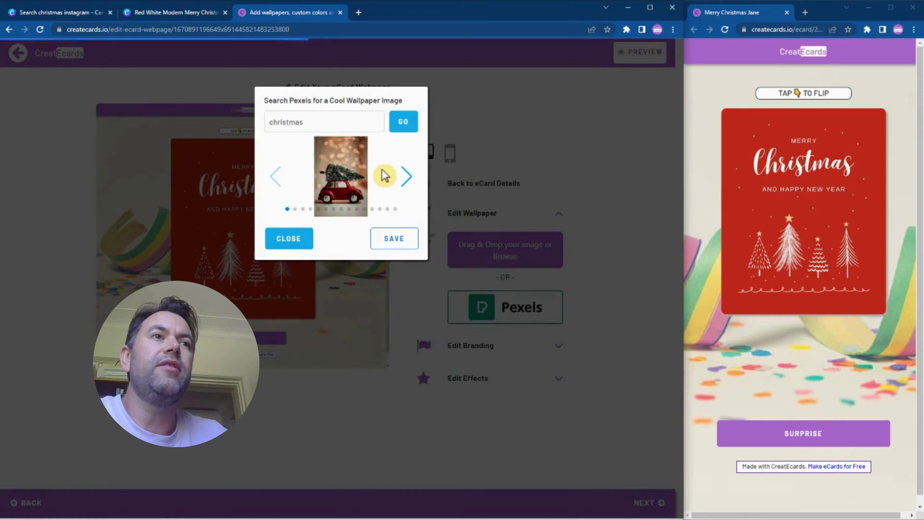
Step: Browse the Christmas results and save the white wood pine-cone photo as the wallpaper
left_click(406, 176)
left_click(406, 177)
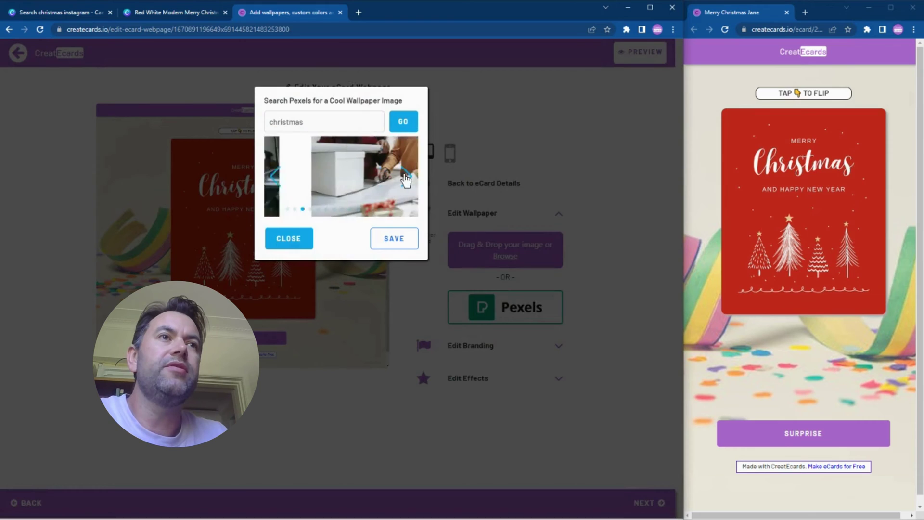
left_click(406, 178)
left_click(405, 178)
left_click(406, 178)
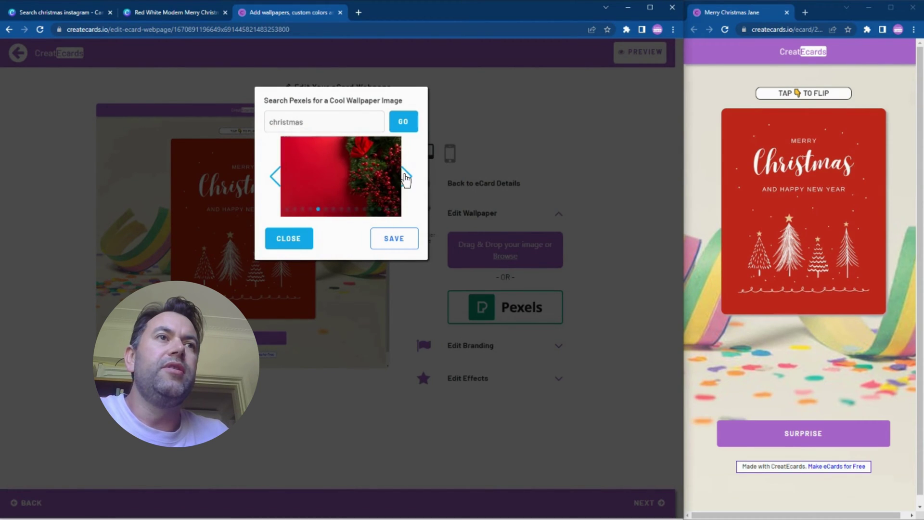
left_click(406, 178)
left_click(406, 178)
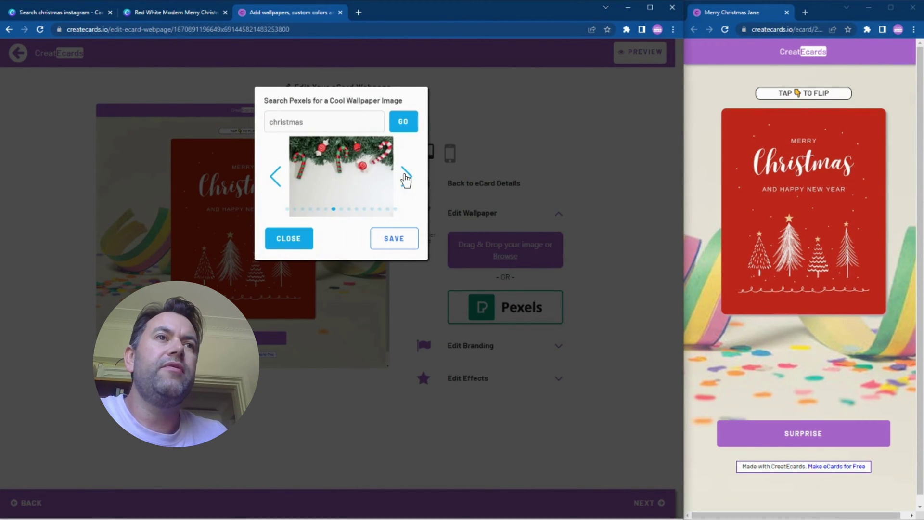
left_click(406, 178)
left_click(406, 178)
left_click(405, 178)
left_click(406, 178)
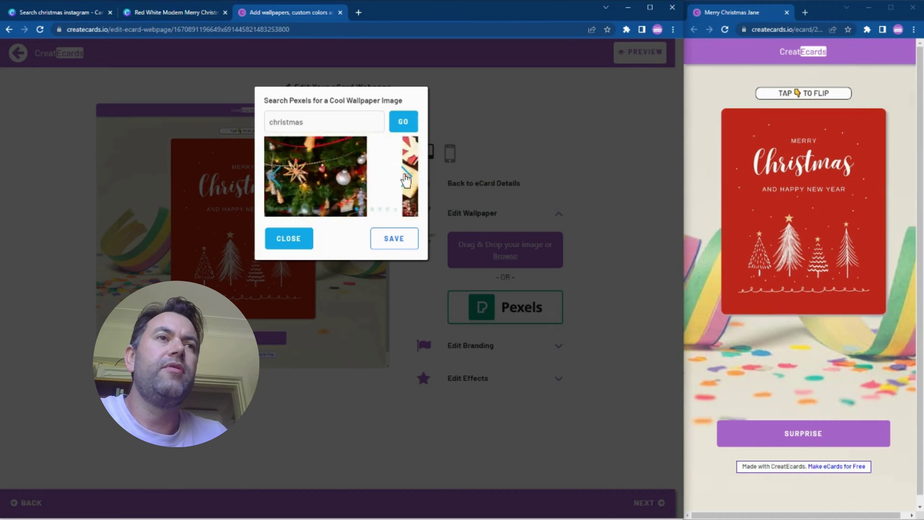
left_click(406, 178)
left_click(406, 178)
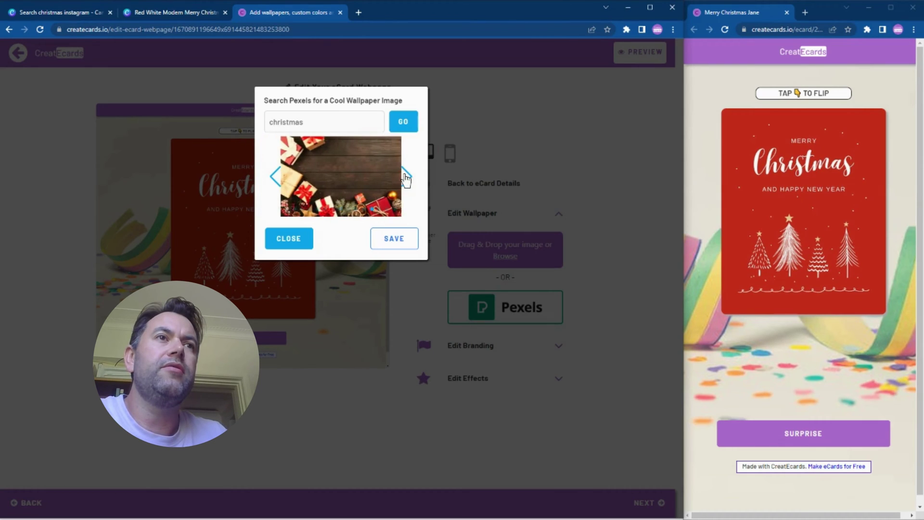
left_click(405, 178)
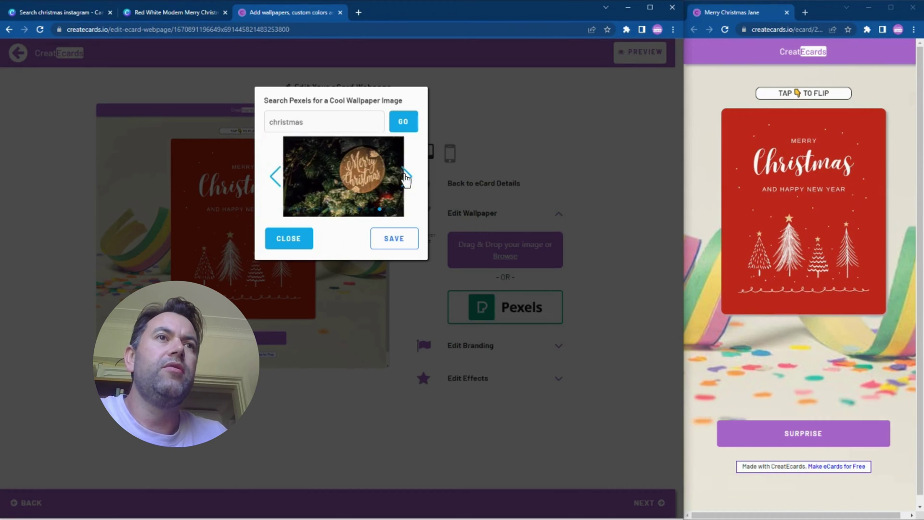
left_click(276, 186)
left_click(275, 185)
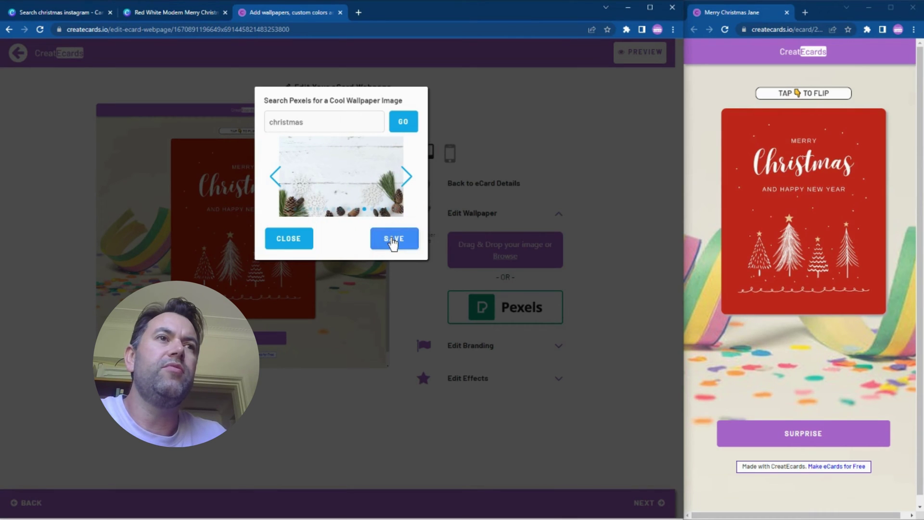
left_click(394, 240)
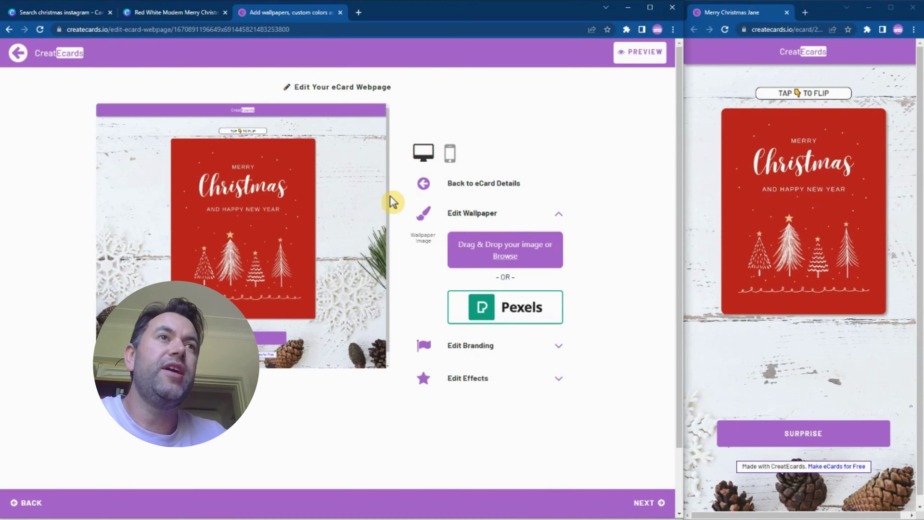
Step: Collapse the wallpaper options and test the card flip in the preview and on the live page
left_click(485, 215)
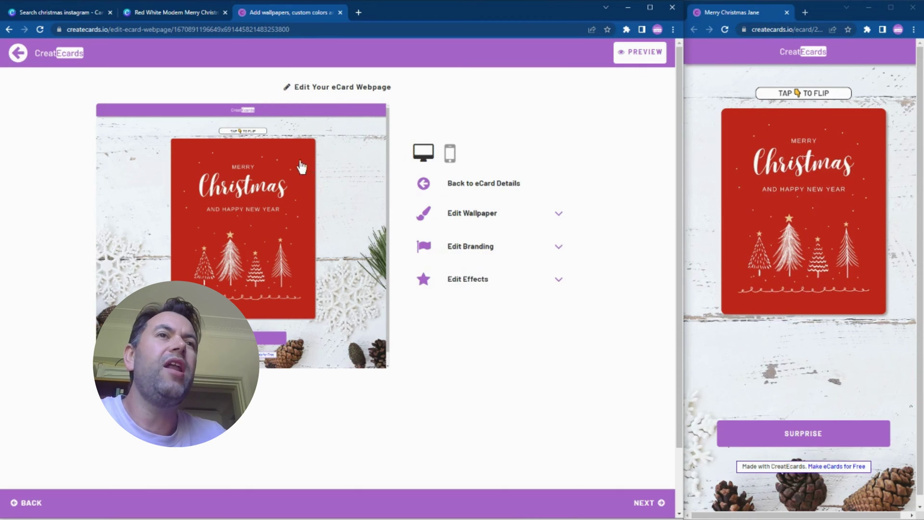
left_click(299, 212)
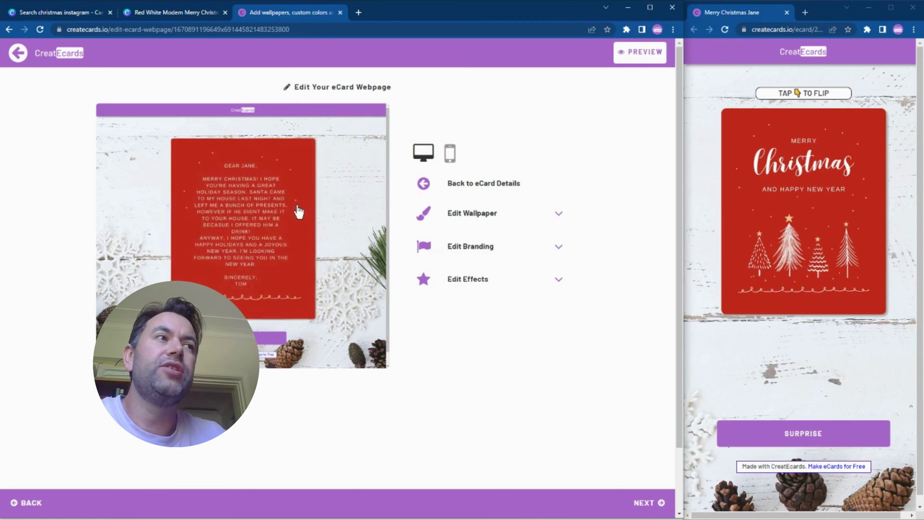
left_click(299, 212)
left_click(724, 200)
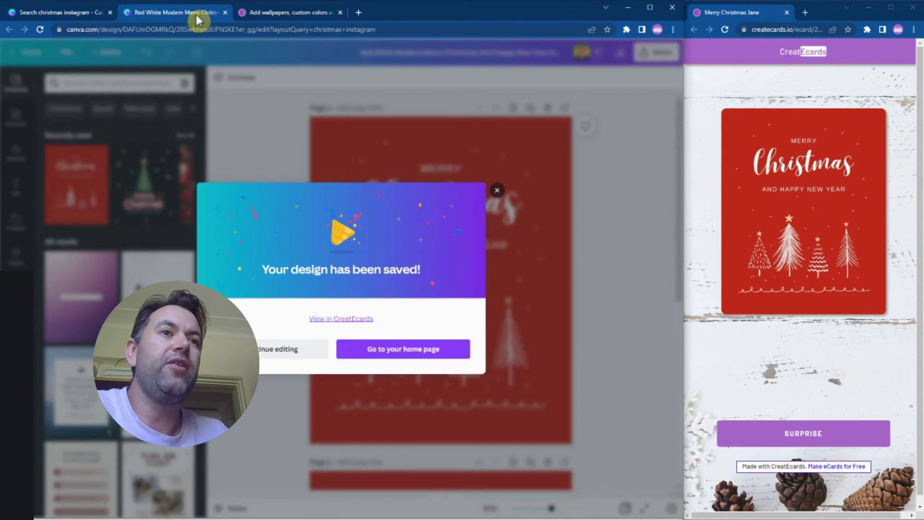
left_click(196, 15)
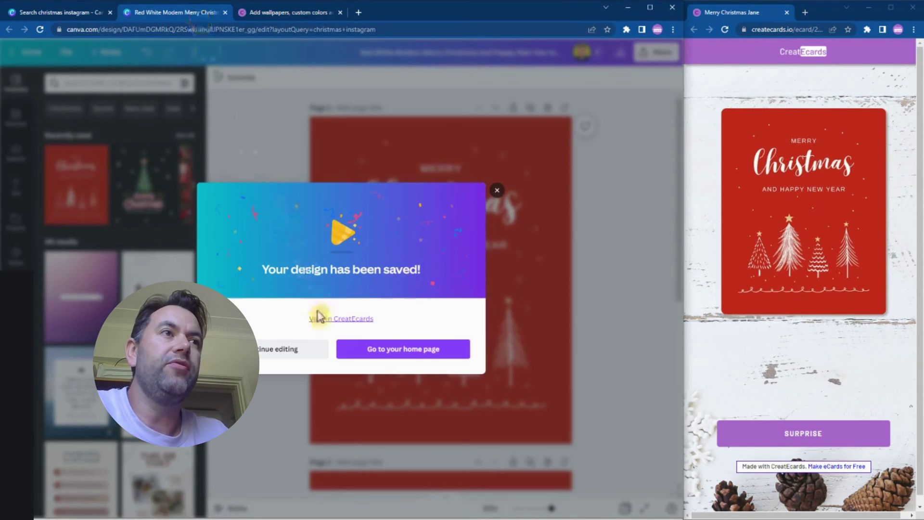
left_click(496, 191)
left_click(324, 138)
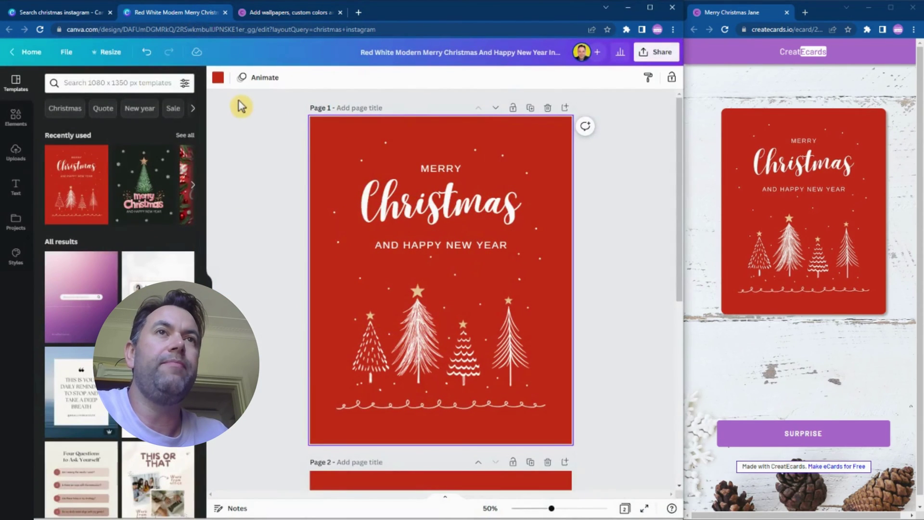
left_click(221, 81)
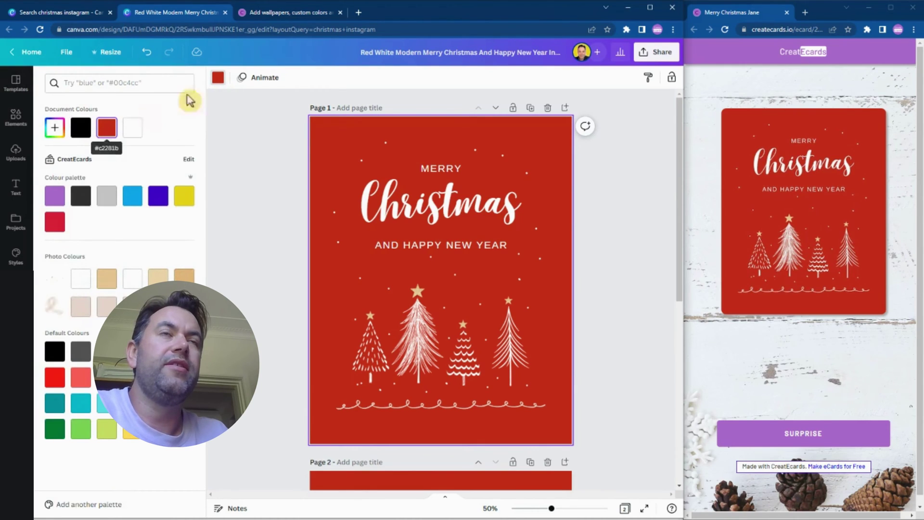
left_click(312, 16)
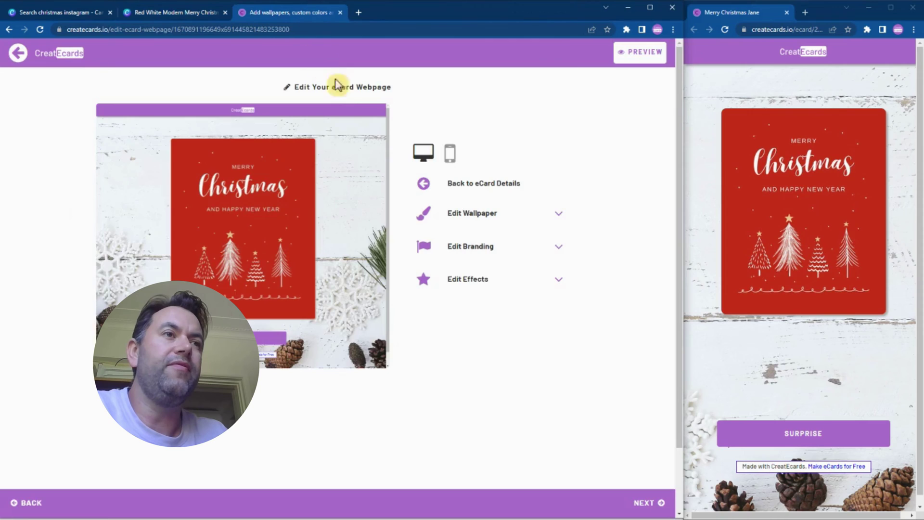
Step: Set the button and banner colour to red #c2281b
left_click(474, 249)
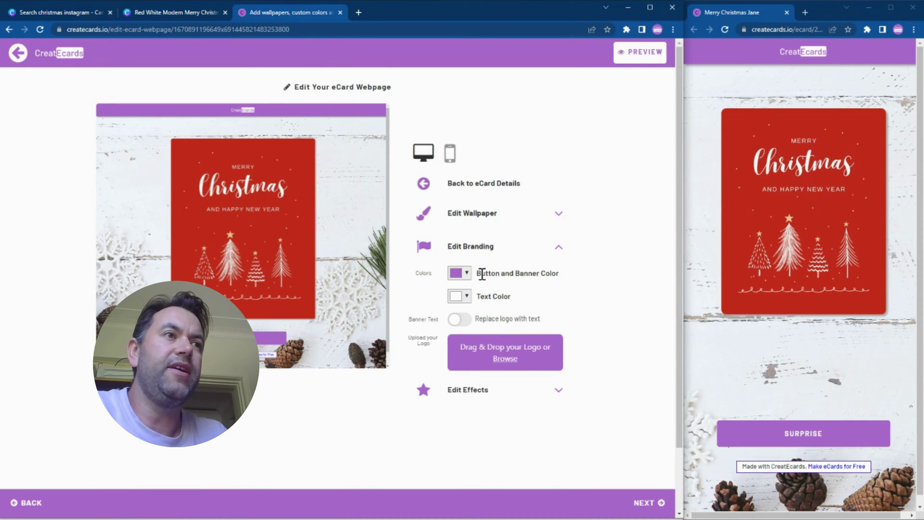
left_click_drag(482, 274, 548, 269)
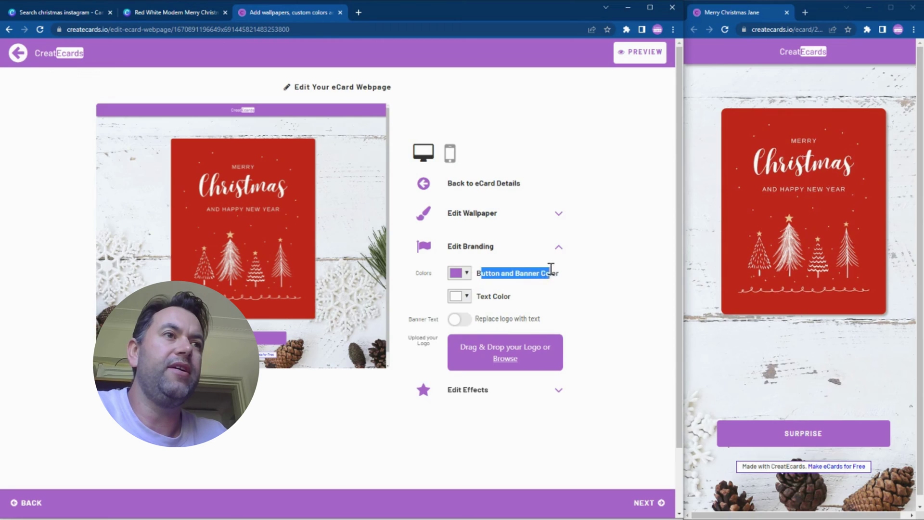
left_click(467, 273)
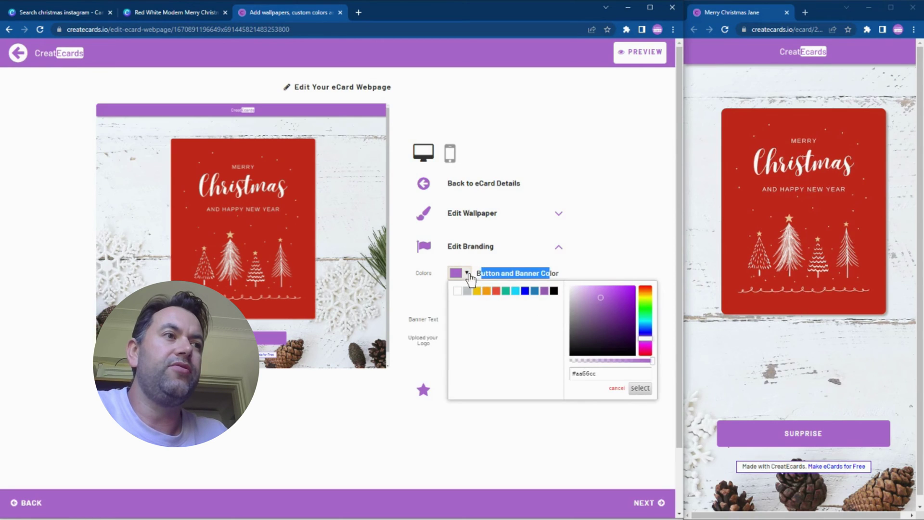
left_click(582, 370)
type("c2281b")
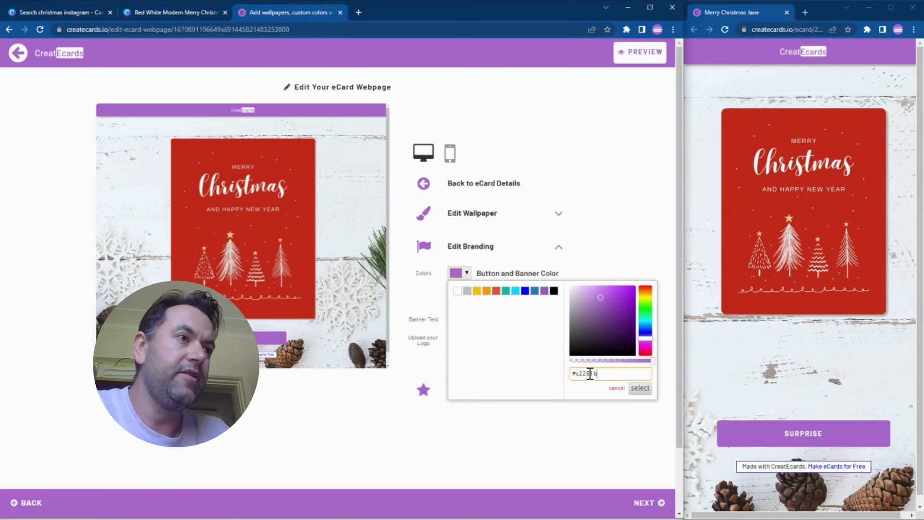
left_click(639, 390)
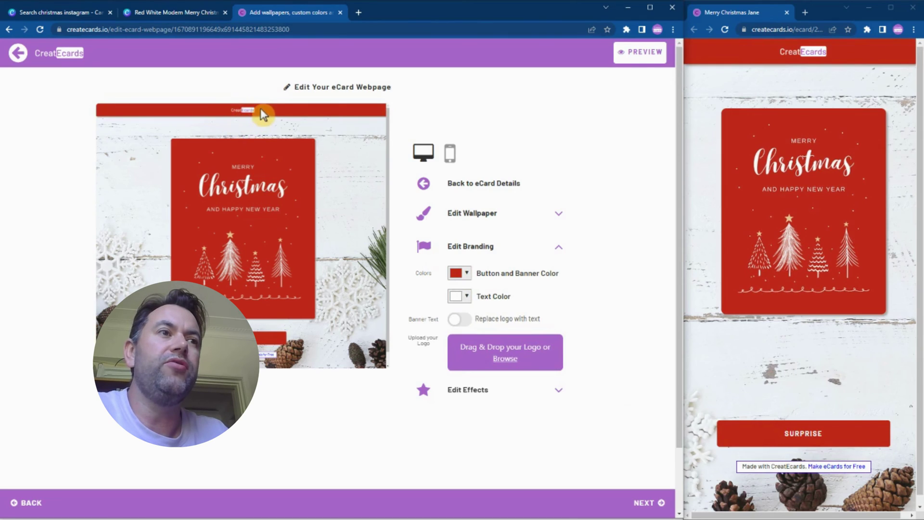
Step: Replace the banner logo with the pasted Merry Christmas greeting to the recipient
left_click(459, 321)
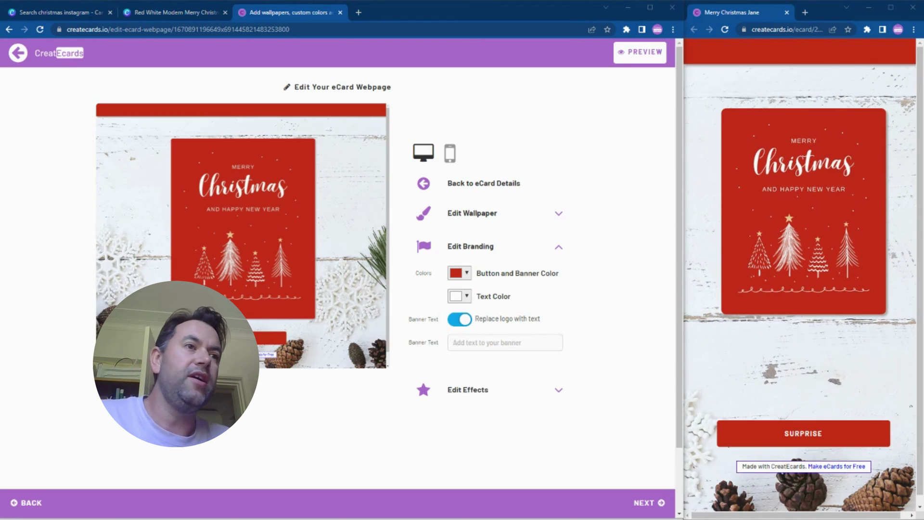
left_click(462, 343)
type("🎄 Merry Christmas Jane 🎄")
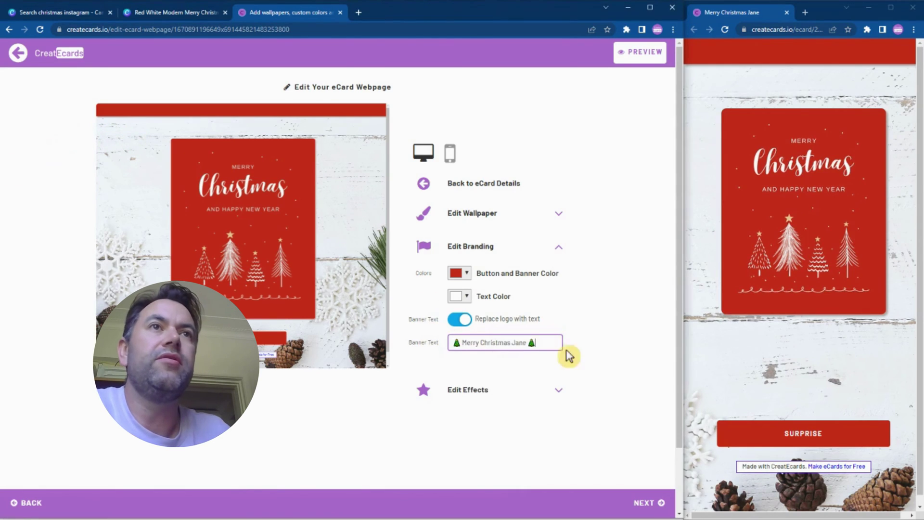
left_click(594, 356)
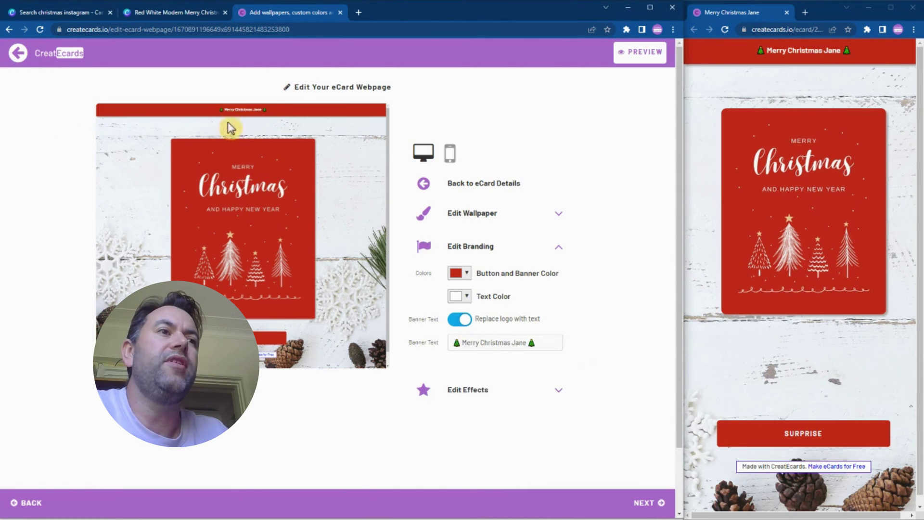
left_click(537, 258)
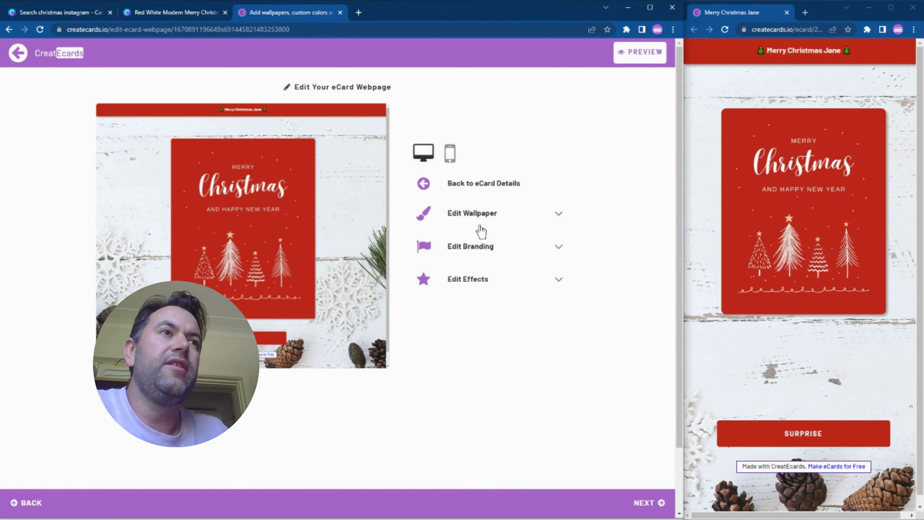
Step: Check mobile and desktop previews, flip the card, try the gift surprise, then continue to sharing
left_click(451, 161)
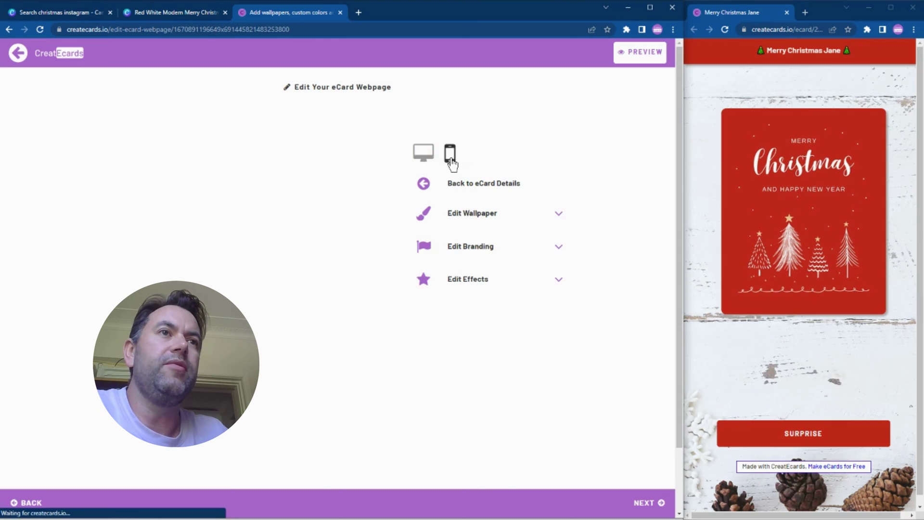
left_click(422, 155)
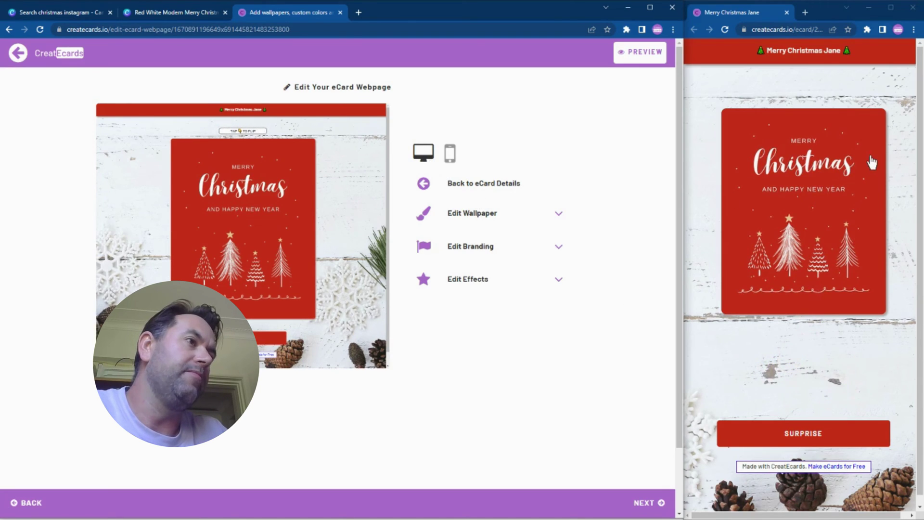
left_click(848, 232)
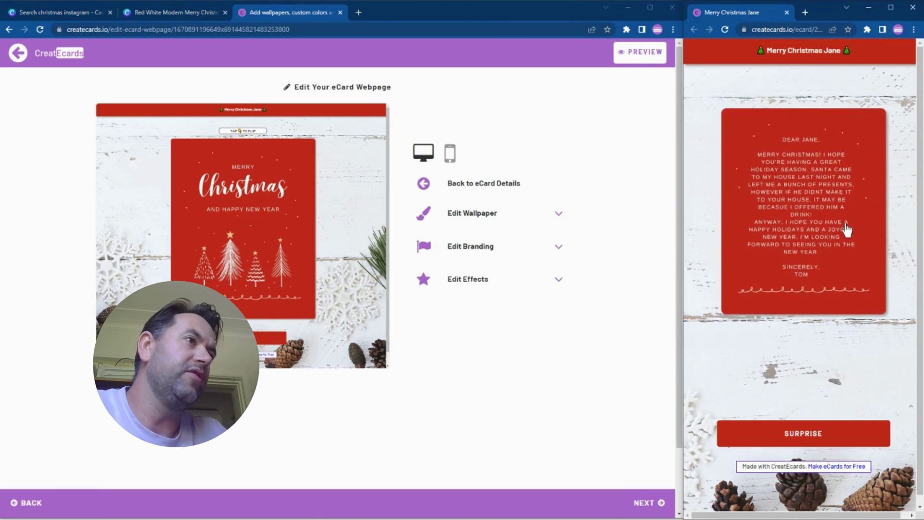
left_click(848, 230)
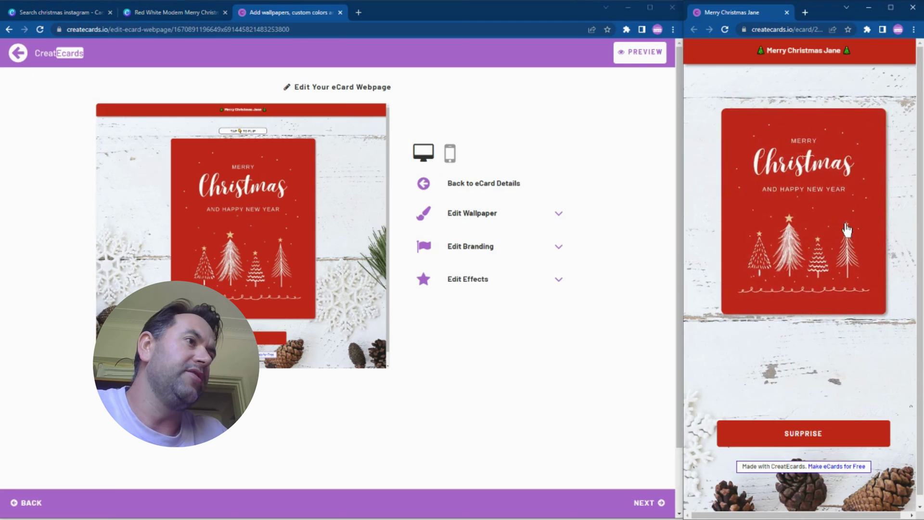
left_click(848, 433)
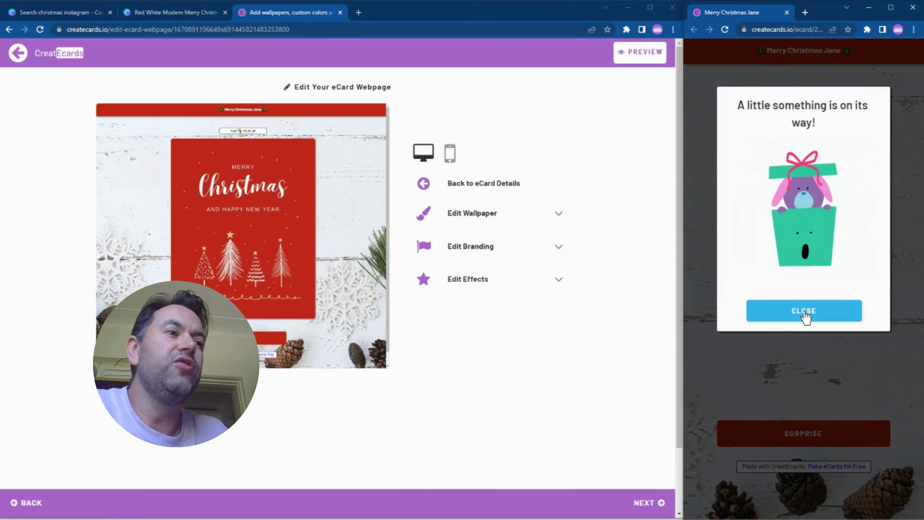
left_click(721, 382)
left_click(644, 502)
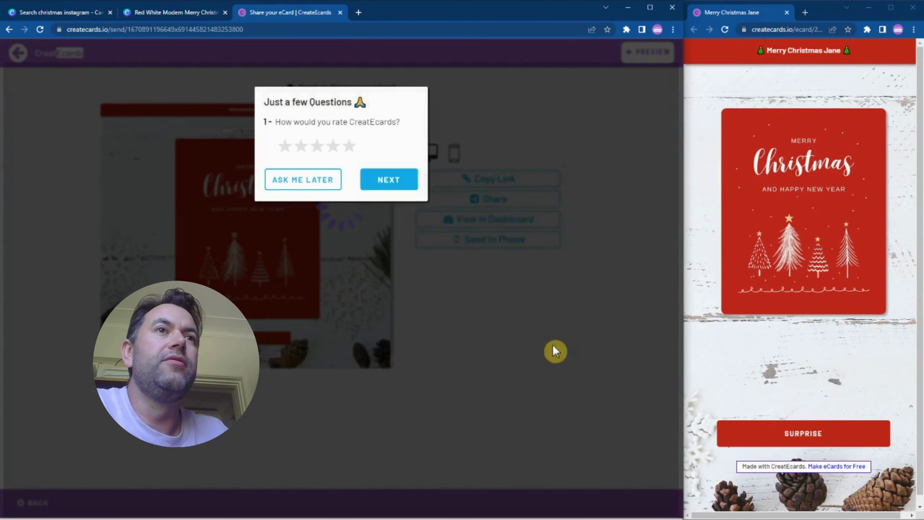
Step: Postpone the rating questionnaire and display the Send to Phone QR code
left_click(302, 180)
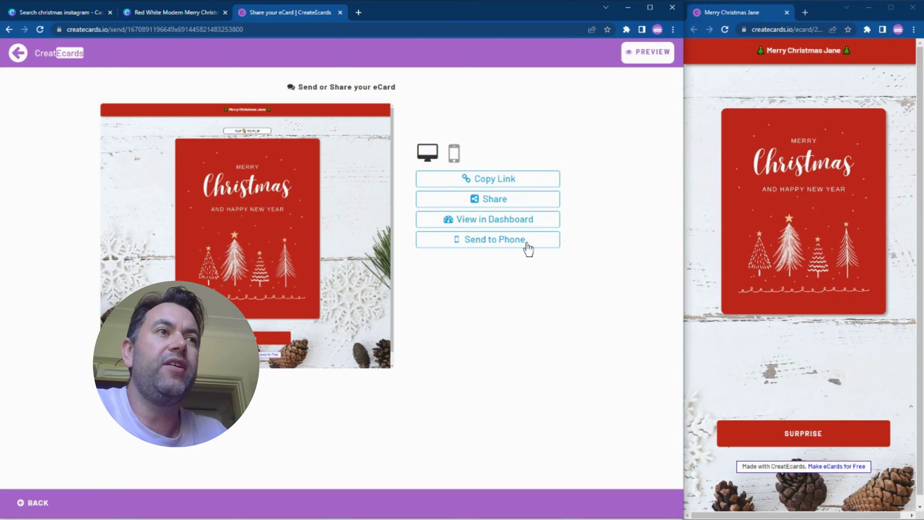
left_click(497, 246)
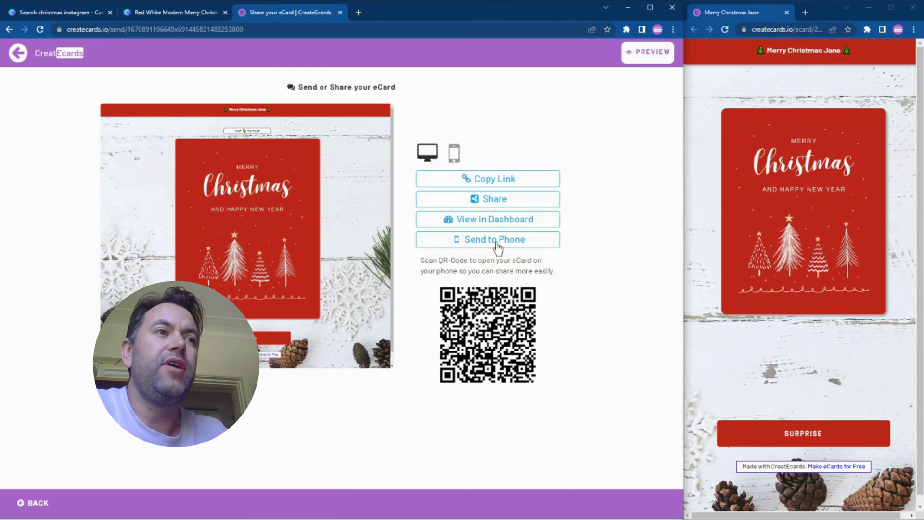